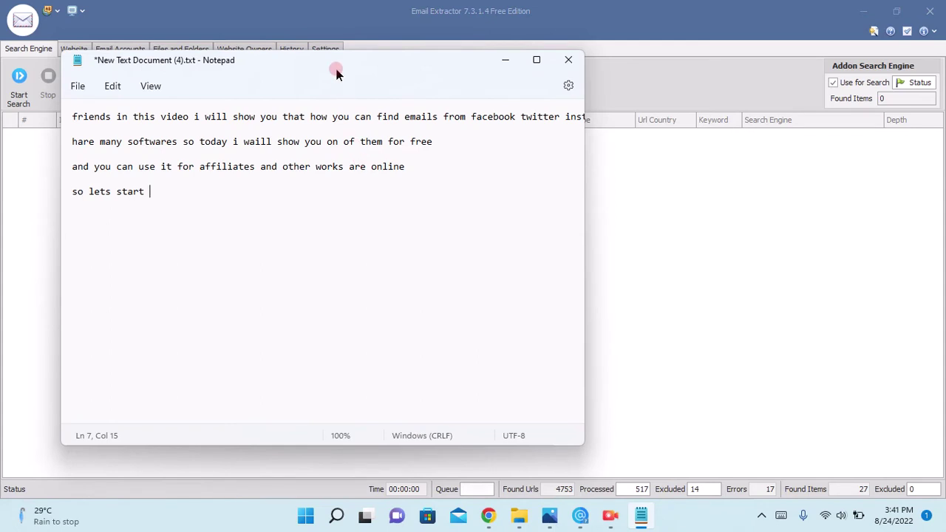
# Dismiss the Internet Download Manager trial notice and cancel its registration form
pyautogui.click(304, 176)
pyautogui.click(303, 177)
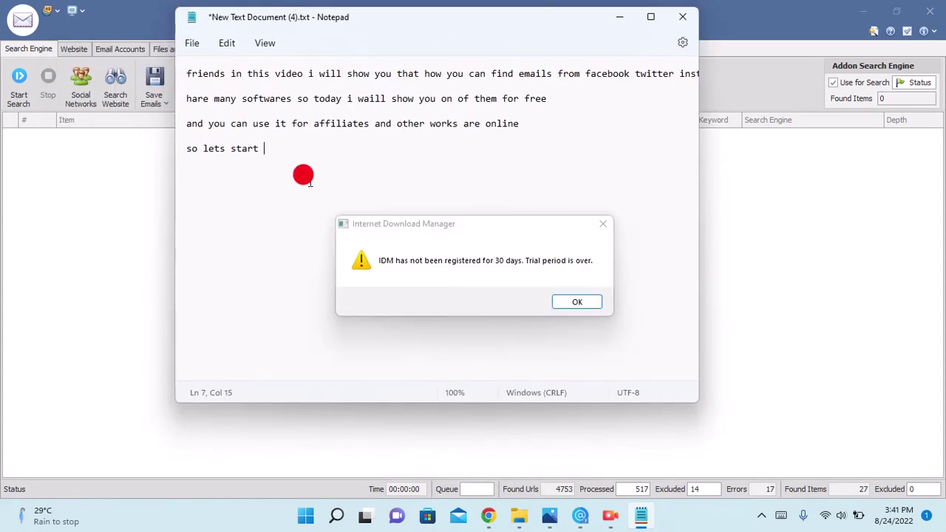
pyautogui.click(568, 301)
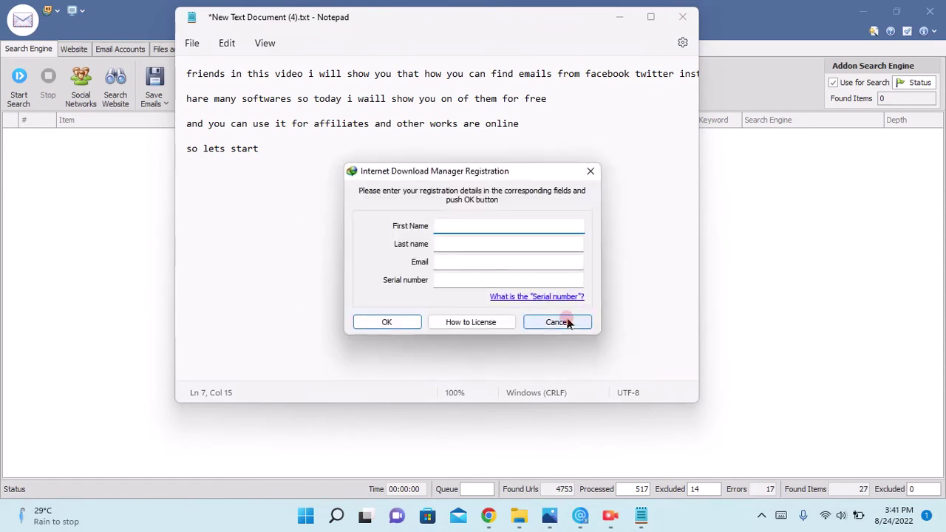
pyautogui.click(548, 321)
# Add the note line "this is sotfware if you afford then you can buy it otherwise use it for free" after a blank line
pyautogui.press('Return')
pyautogui.press('Return')
pyautogui.write('t')
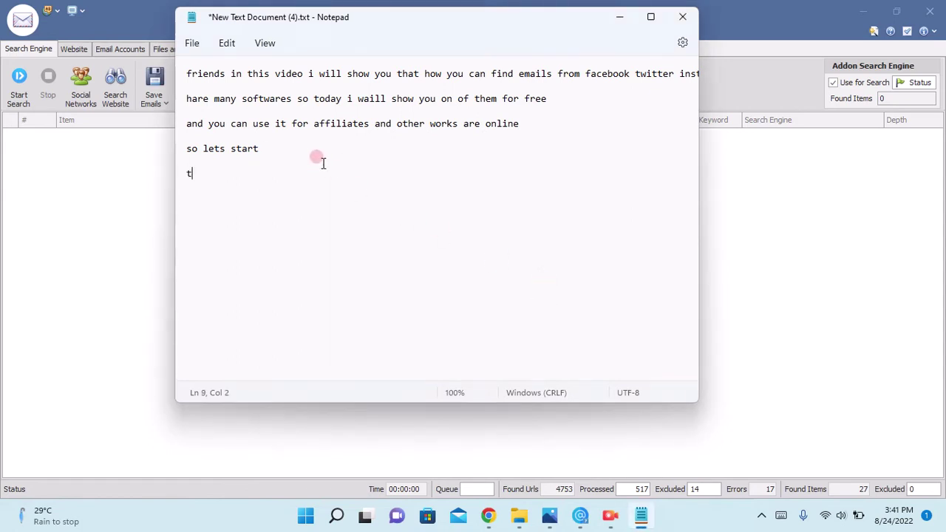
pyautogui.write('his is sotfware if you affor')
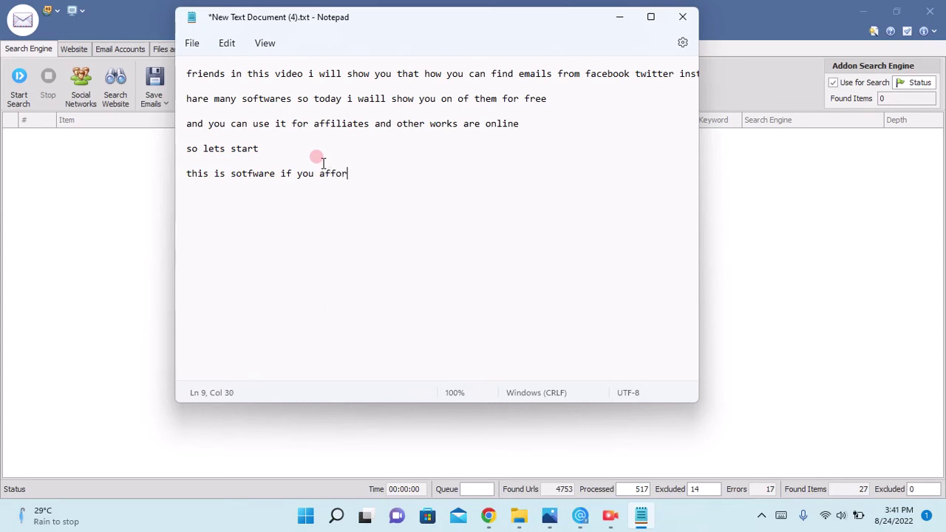
pyautogui.write('d then you can buy it oth')
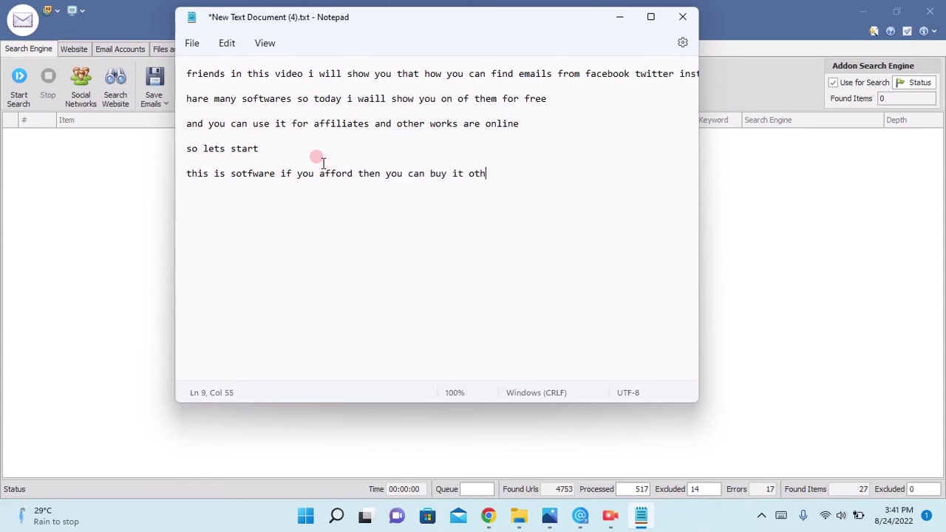
pyautogui.write('erwise use it for free')
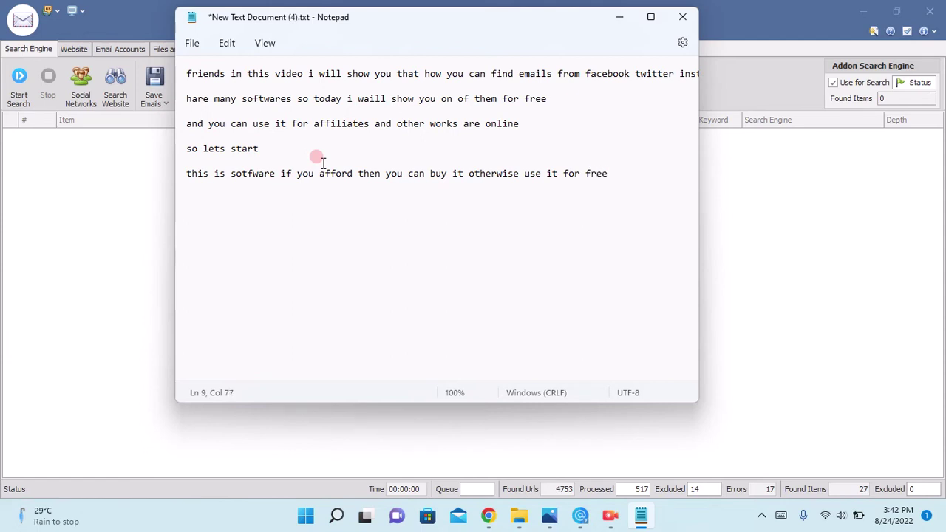
# Add the line "lets find emails" below the software note, separated by a blank line
pyautogui.press('Return')
pyautogui.press('Return')
pyautogui.write('lets fir')
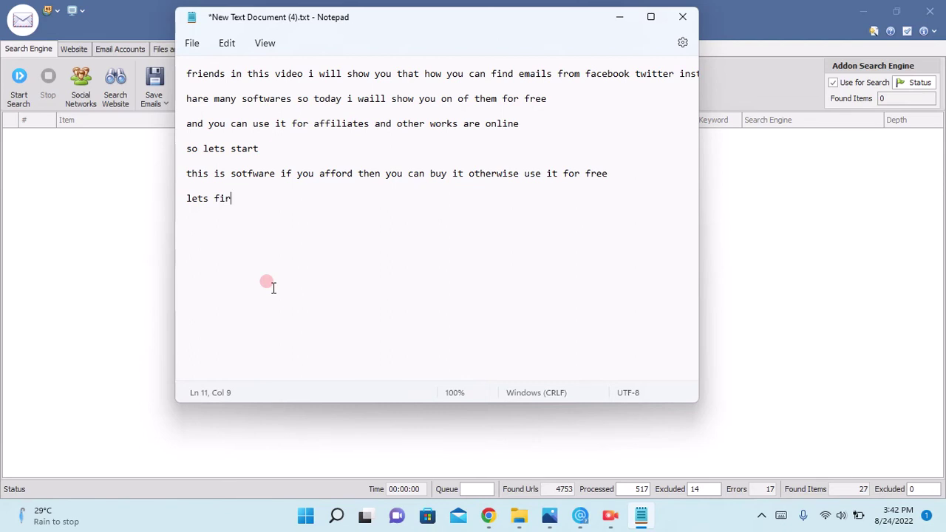
pyautogui.write('d')
pyautogui.press('BackSpace')
pyautogui.write('nd emails')
# Switch to Email Extractor and open the social network search form
pyautogui.click(92, 182)
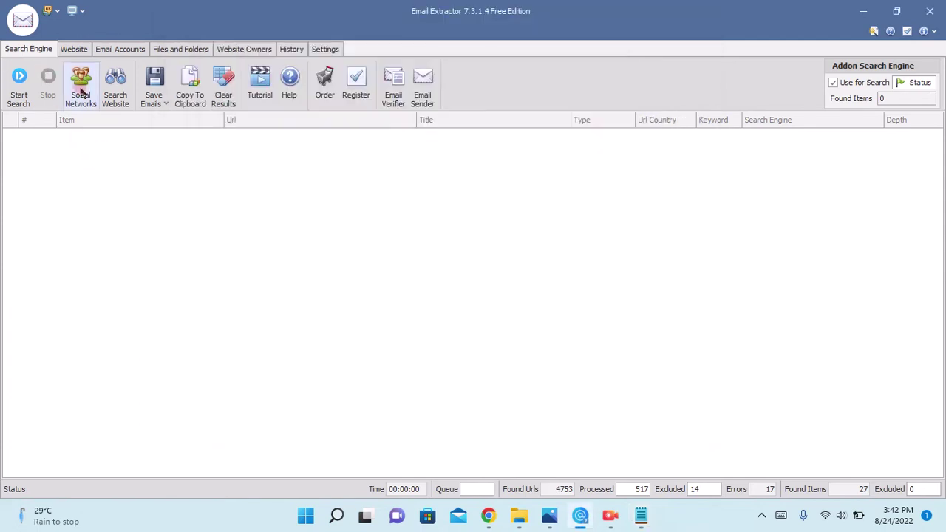
pyautogui.click(82, 92)
pyautogui.press('Tab')
pyautogui.press('Tab')
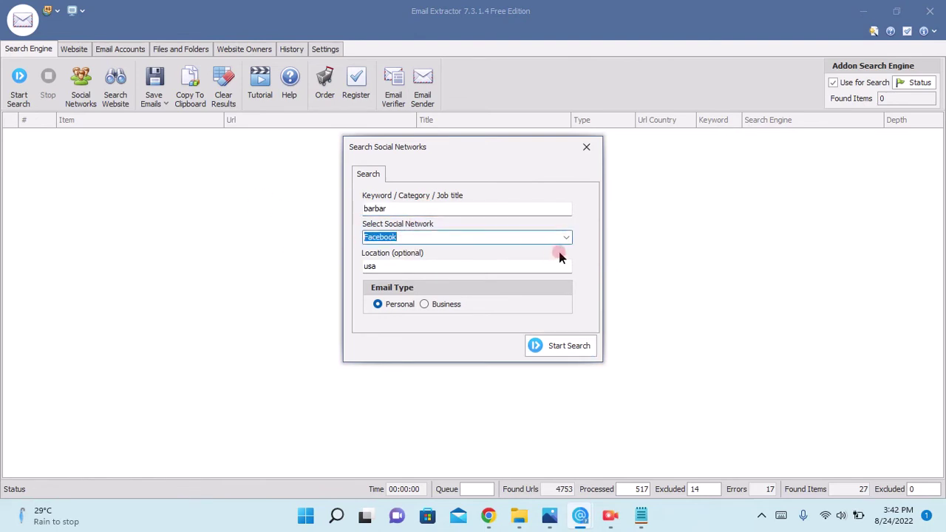
pyautogui.click(401, 205)
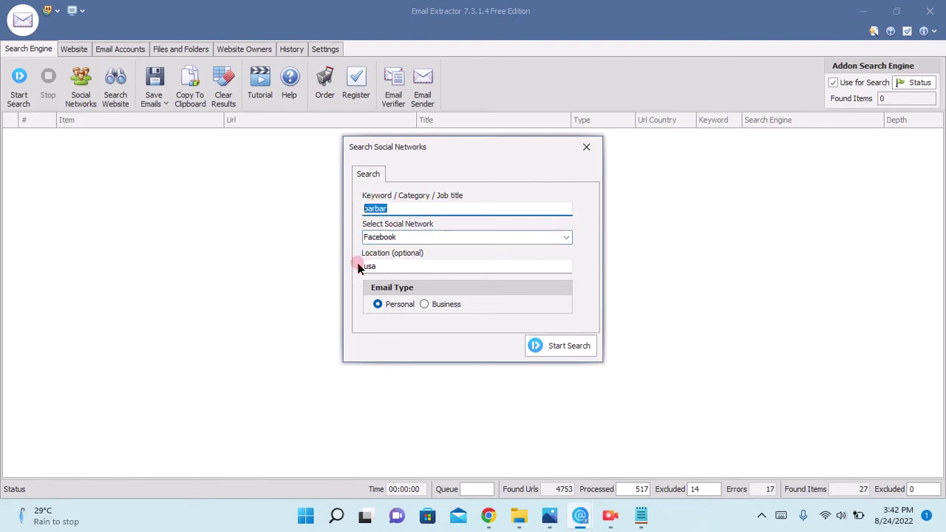
# Switch to Notepad, move its window aside from the search form, and add the line "keyword for what kind of eamils you want to find"
pyautogui.click(640, 515)
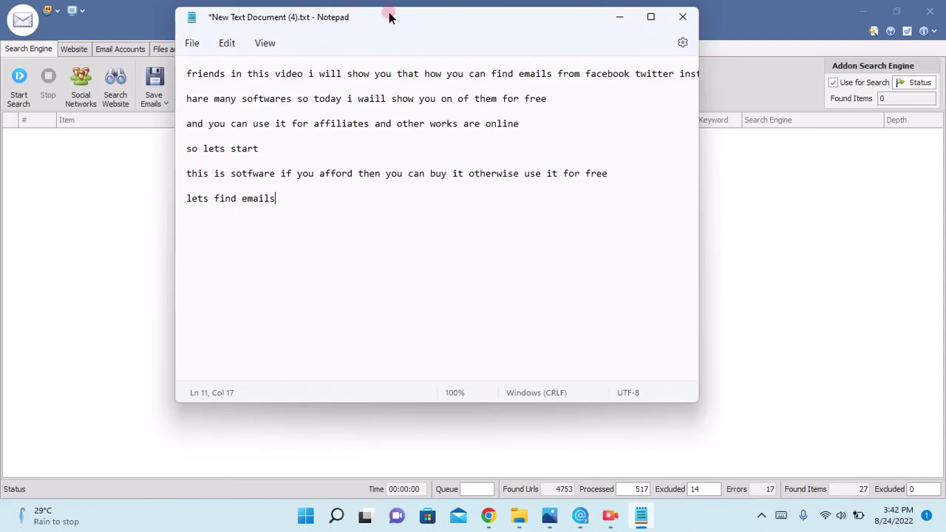
pyautogui.moveTo(412, 22); pyautogui.dragTo(774, 73)
pyautogui.click(658, 260)
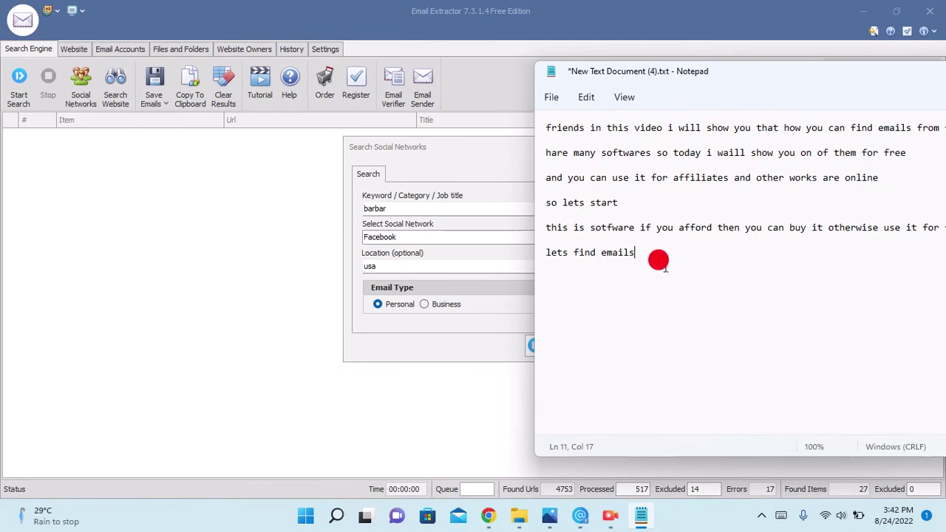
pyautogui.press('Return')
pyautogui.press('Return')
pyautogui.write('ke')
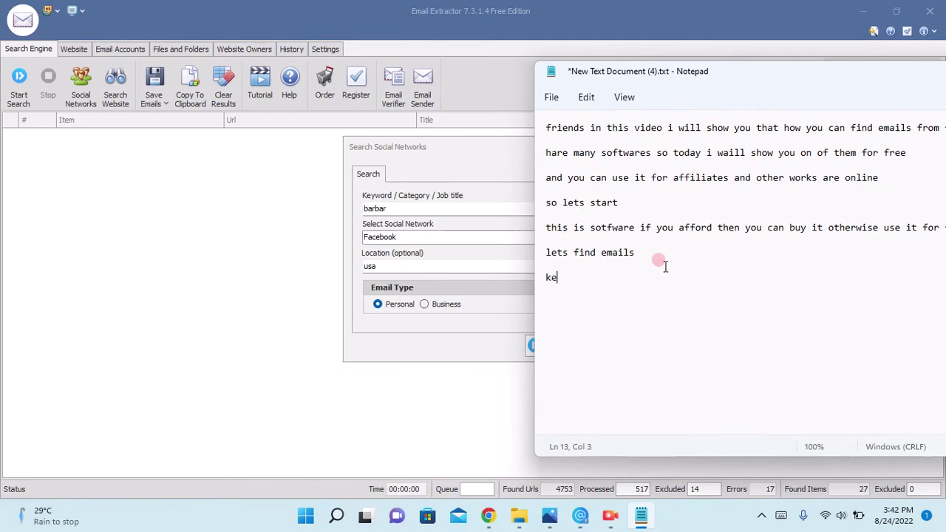
pyautogui.write('yword for what kind of eamils y')
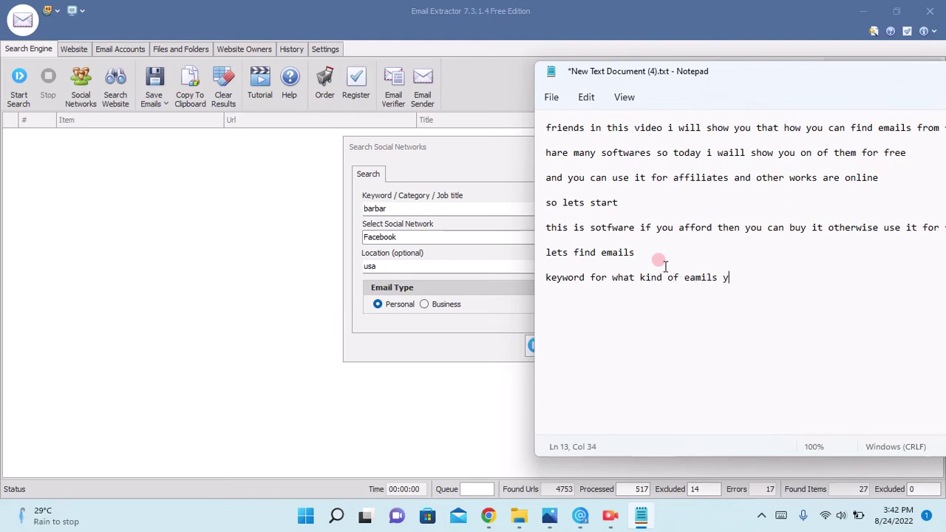
pyautogui.write('ou want to find')
# Add the line "and select social network whare from you want to find" below the keyword note
pyautogui.press('Return')
pyautogui.press('Return')
pyautogui.write('and')
pyautogui.write(' sek')
pyautogui.press('BackSpace')
pyautogui.write('lect social')
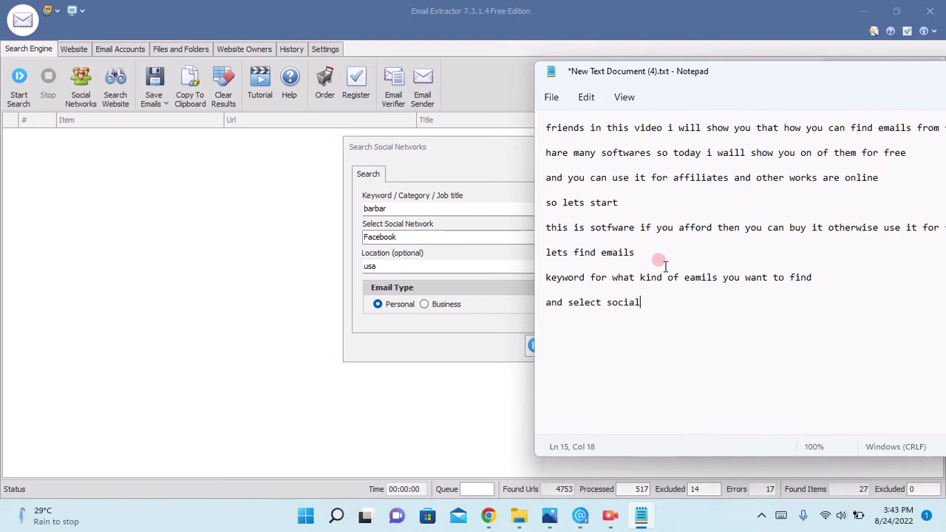
pyautogui.write(' network whare from you want to find')
# Add the line "and last one is location for emails" below the social network note
pyautogui.press('Return')
pyautogui.press('Return')
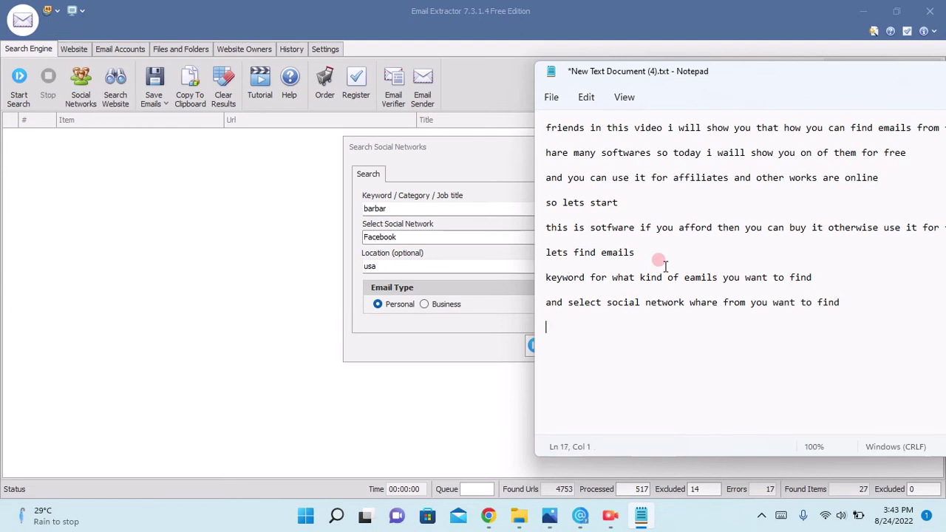
pyautogui.write('and last one is loc')
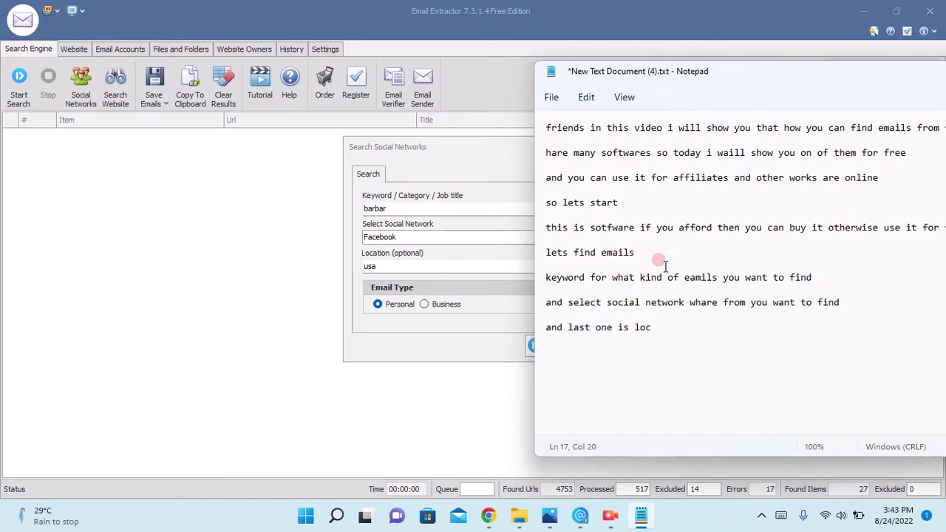
pyautogui.write('ation for en')
pyautogui.press('BackSpace')
pyautogui.write('mails')
# Add the line "and select type of email" below the location note
pyautogui.press('Return')
pyautogui.write('a')
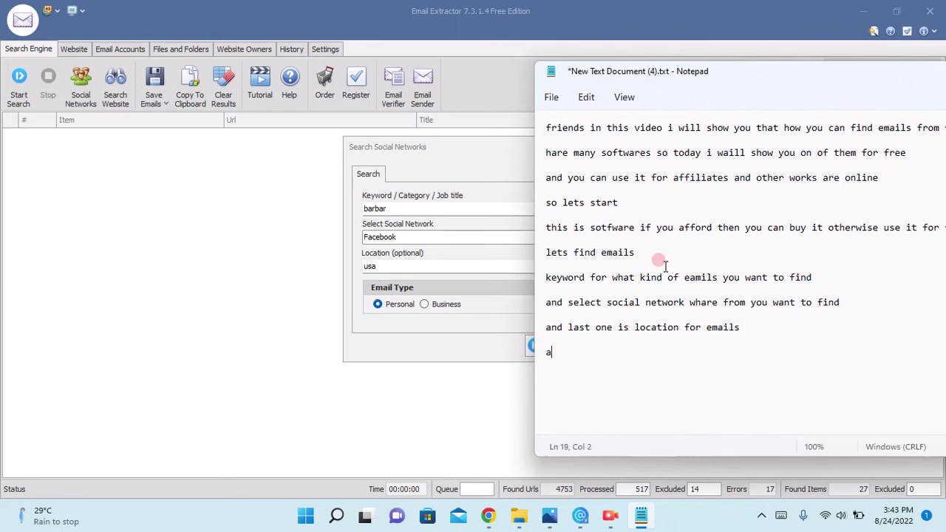
pyautogui.write('nd seles')
pyautogui.press('BackSpace')
pyautogui.write('ct type of ')
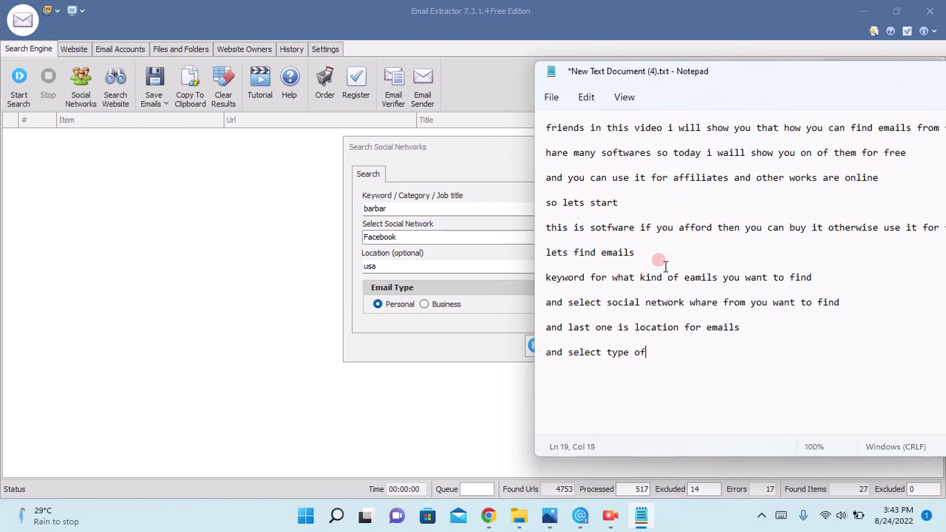
pyautogui.write('email')
# Add the line "lets try it now" to the notes and start a new line beneath it
pyautogui.press('Return')
pyautogui.press('Return')
pyautogui.write('lets try it now')
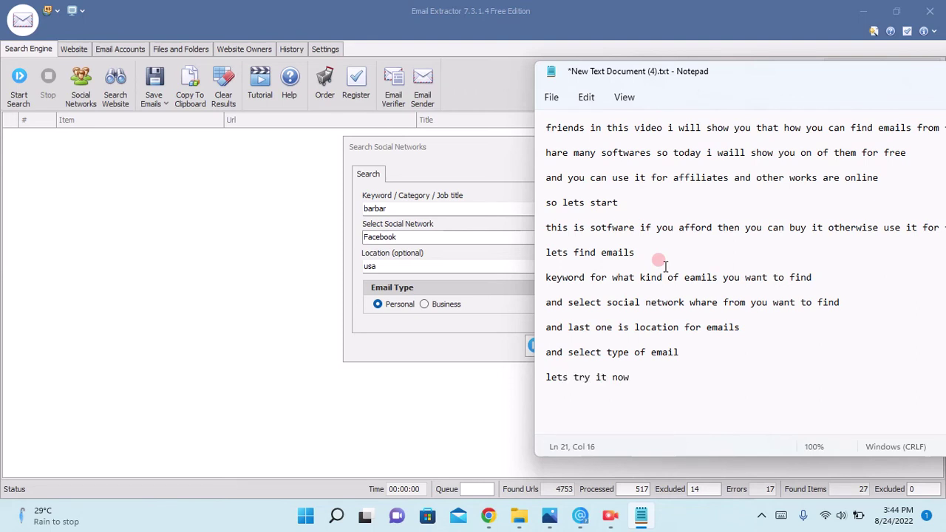
pyautogui.press('Return')
# Switch to Email Extractor, set the search keyword to "online earn" and choose Facebook as the social network
pyautogui.click(486, 168)
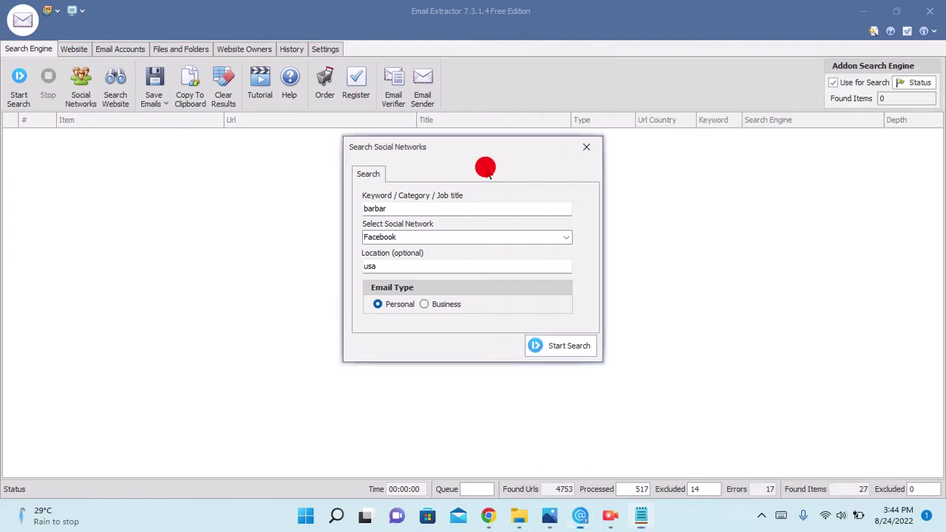
pyautogui.moveTo(407, 207); pyautogui.dragTo(230, 204)
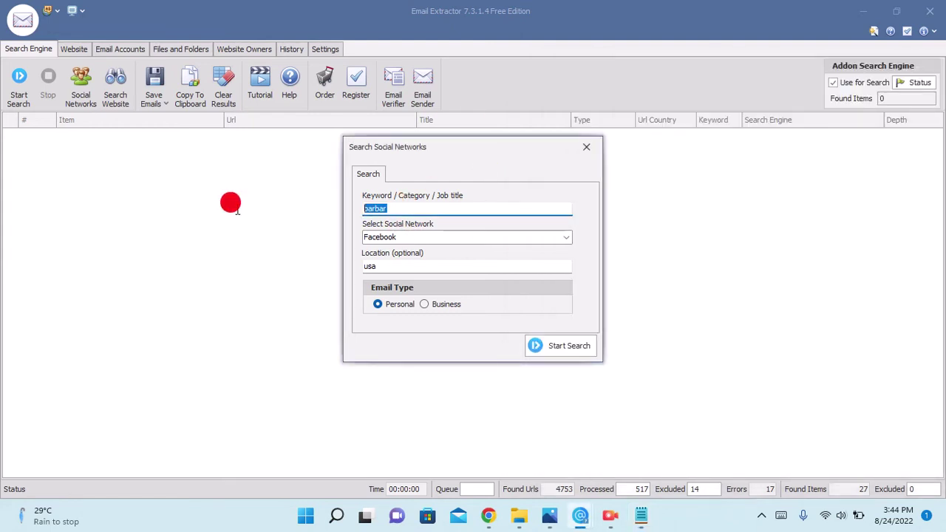
pyautogui.press('BackSpace')
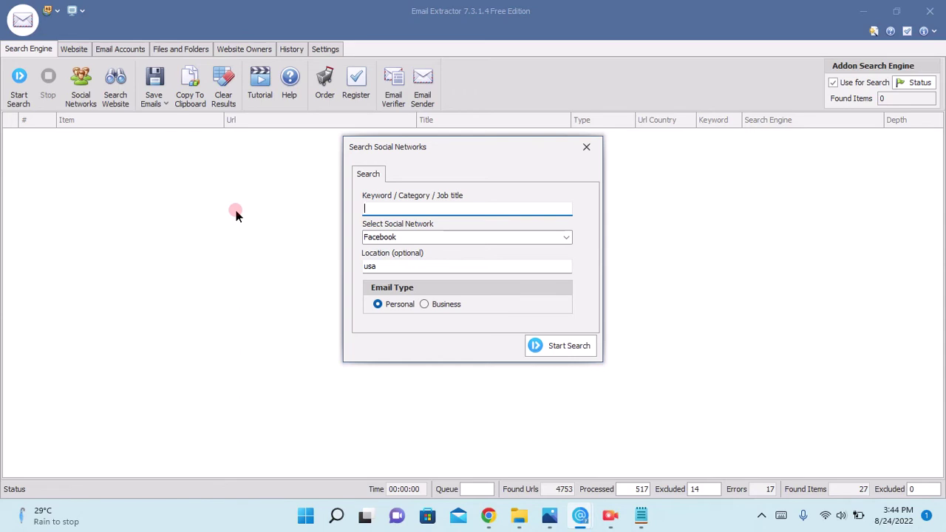
pyautogui.write('online earn')
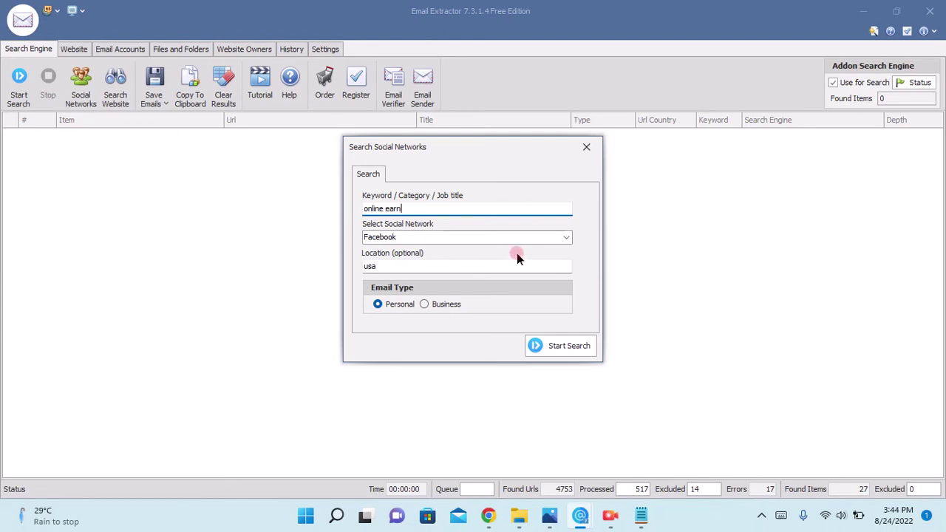
pyautogui.click(566, 236)
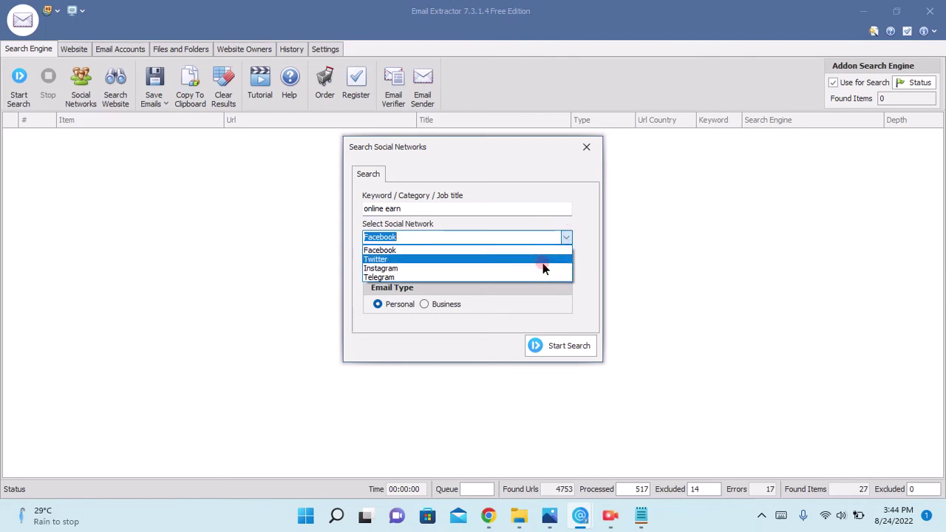
pyautogui.click(540, 251)
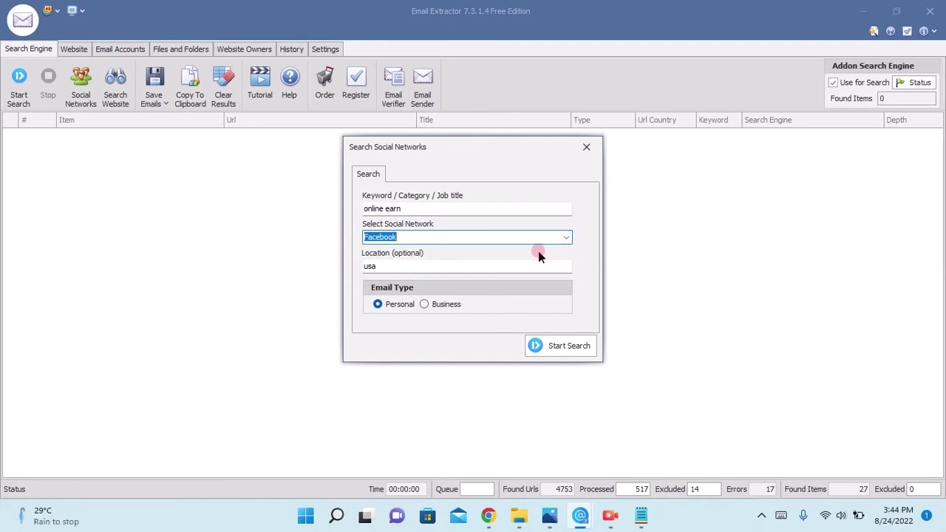
# Set the search location to "india" and start the social network search
pyautogui.click(384, 263)
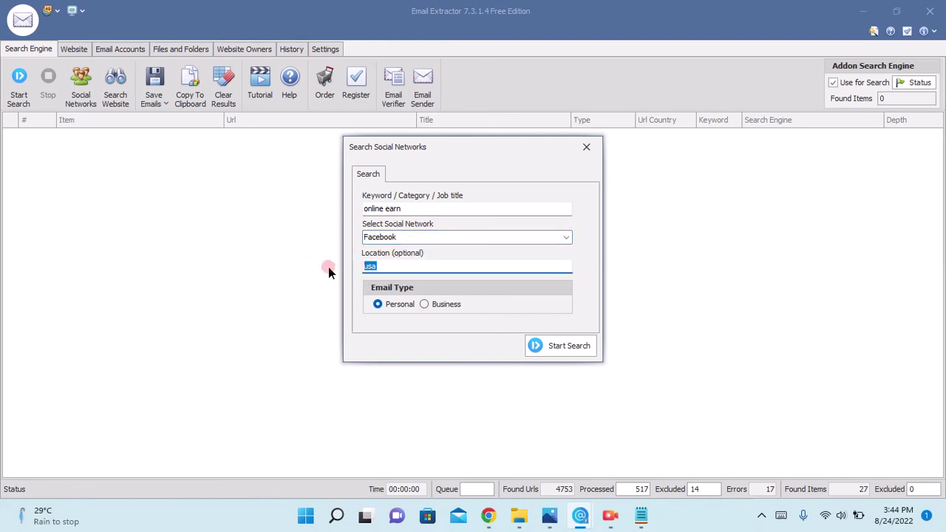
pyautogui.write('india')
pyautogui.press('BackSpace')
pyautogui.press('BackSpace')
pyautogui.press('BackSpace')
pyautogui.press('BackSpace')
pyautogui.press('BackSpace')
pyautogui.write('india')
pyautogui.click(556, 346)
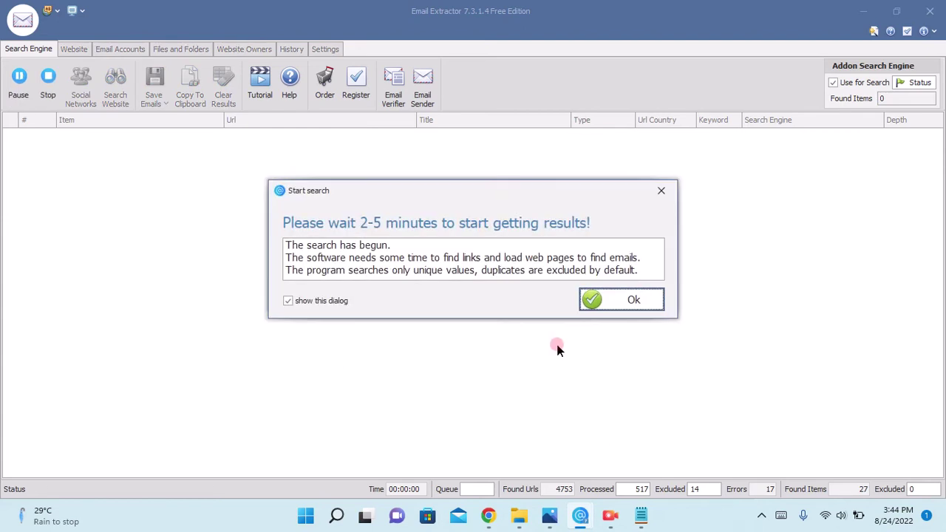
# Switch to Notepad and add the line "wait hare for two minutes" at the end of the notes
pyautogui.click(338, 226)
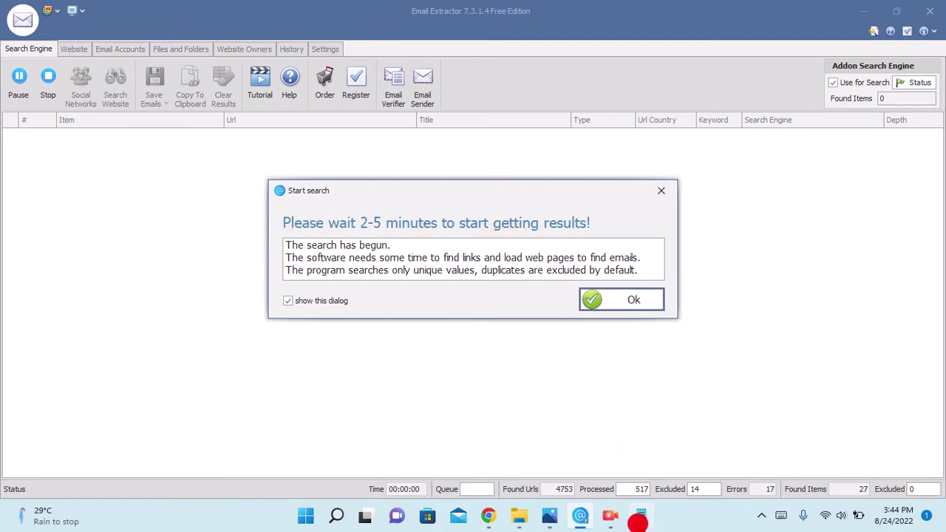
pyautogui.click(641, 515)
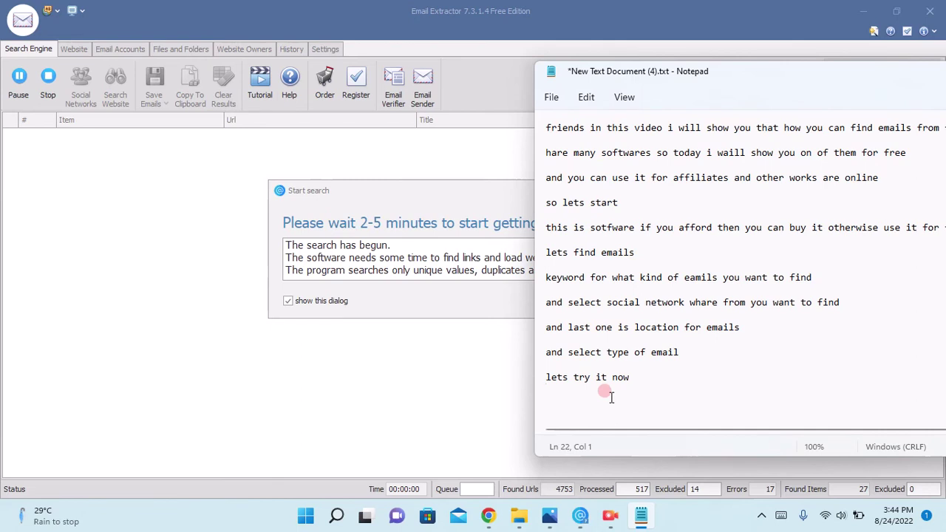
pyautogui.write('wait hare for two minutes')
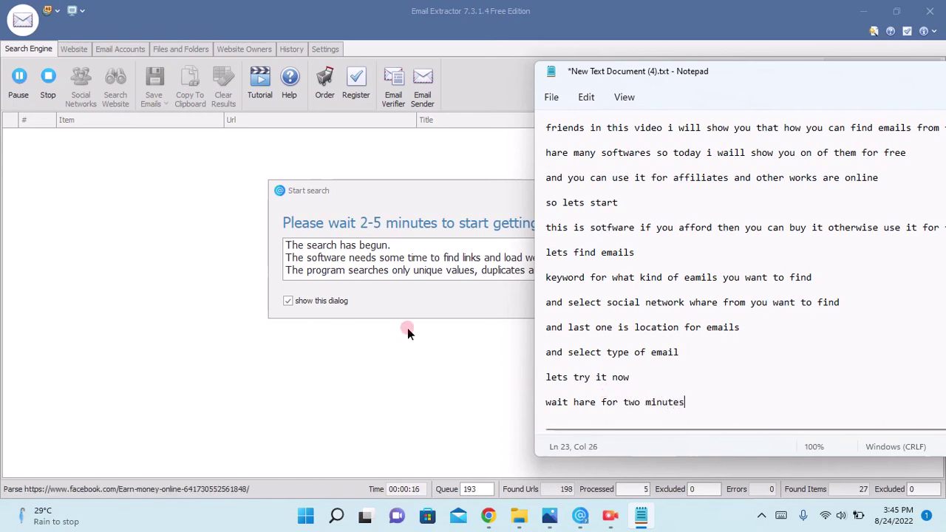
# Switch back to Email Extractor and acknowledge the notice about waiting for search results
pyautogui.click(407, 223)
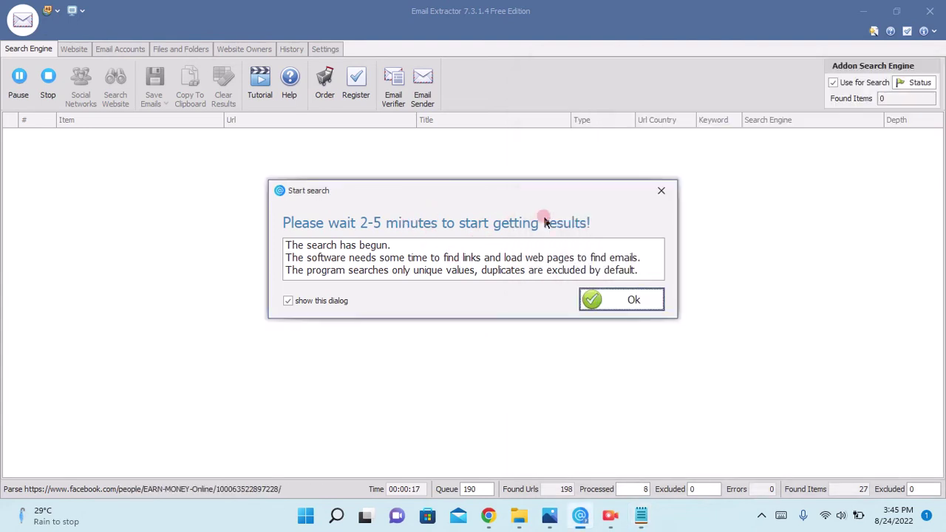
pyautogui.click(642, 299)
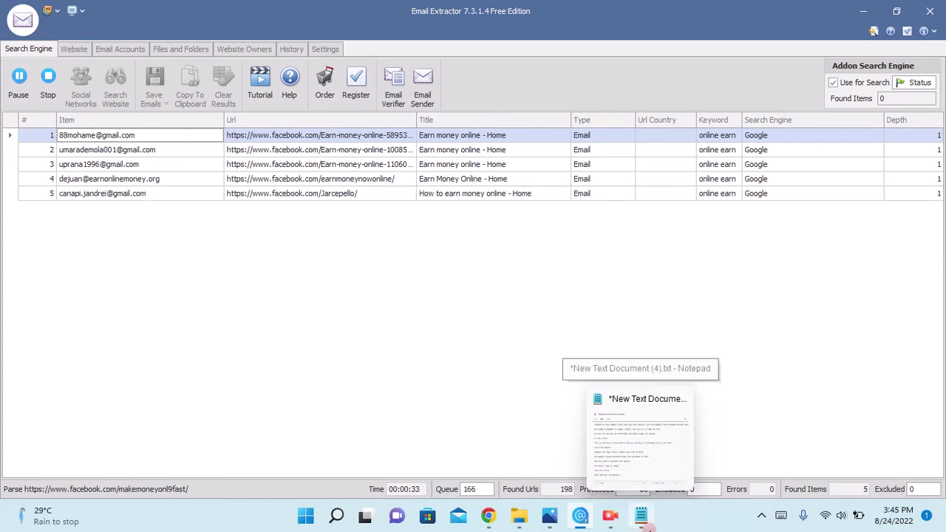
# Switch to Notepad and add the line "tool is working fine and it is free version you can take" below the last note
pyautogui.click(650, 515)
pyautogui.click(701, 397)
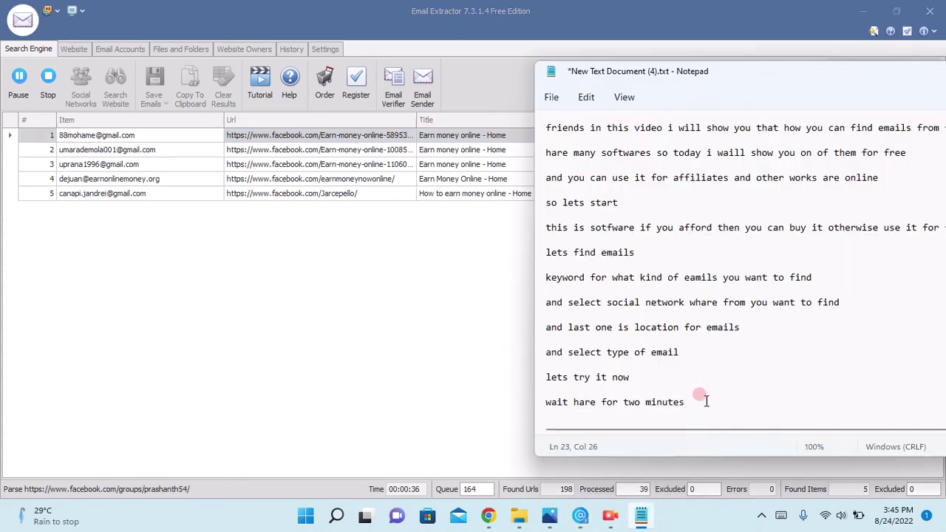
pyautogui.press('Return')
pyautogui.press('Return')
pyautogui.write('tool ')
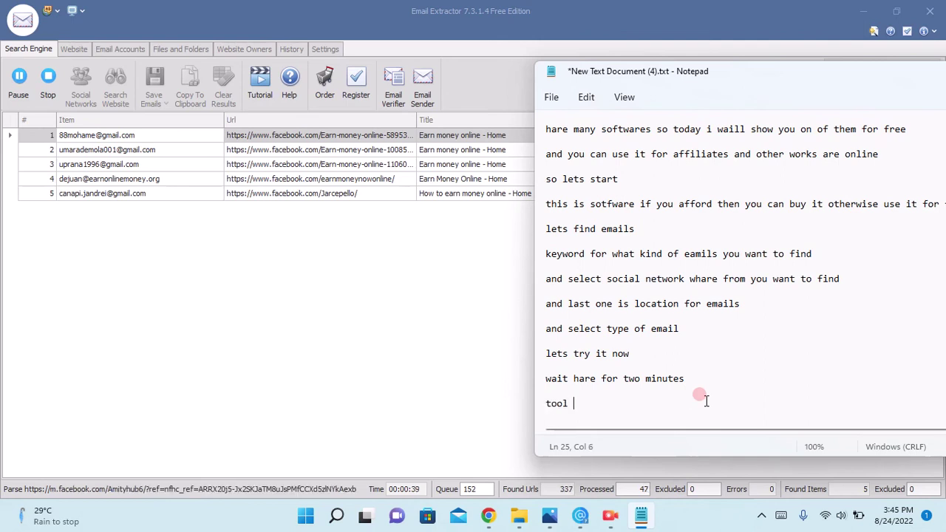
pyautogui.write('is wor')
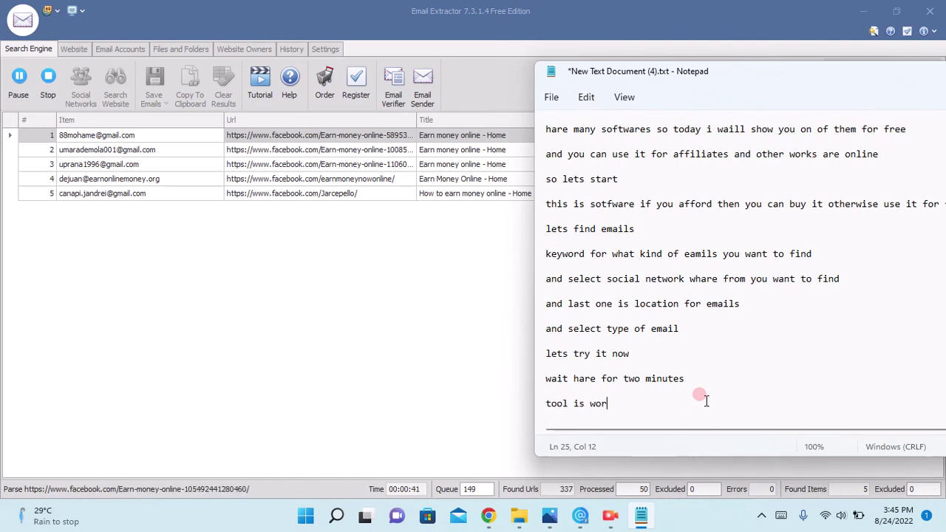
pyautogui.write('king ')
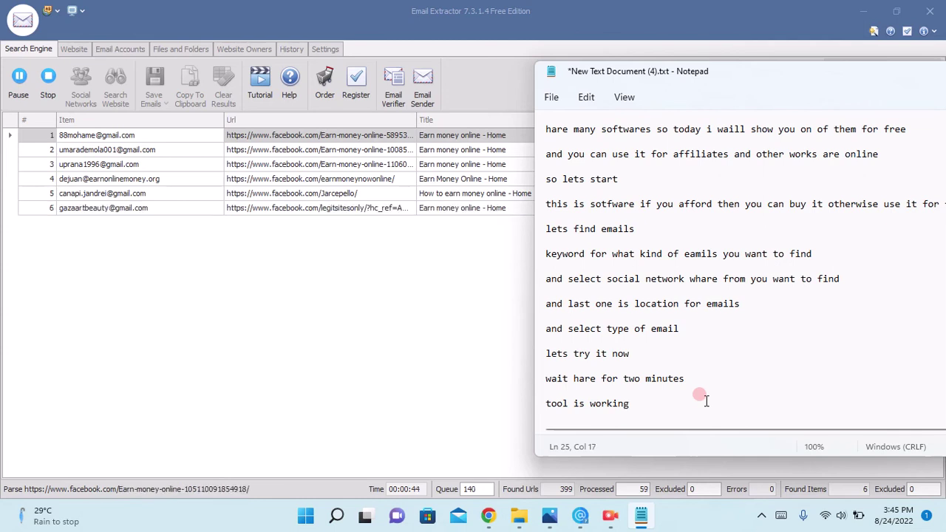
pyautogui.write('fine ')
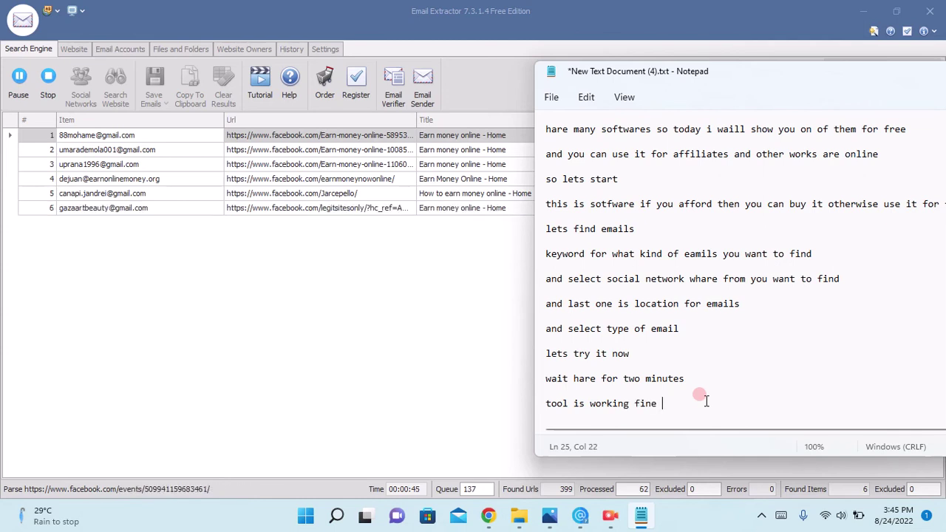
pyautogui.write('and it is ')
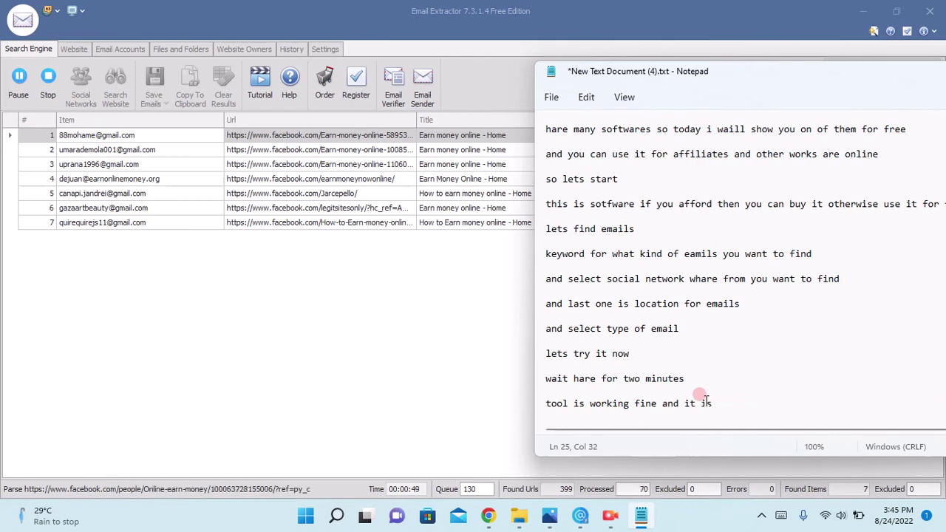
pyautogui.write('free v')
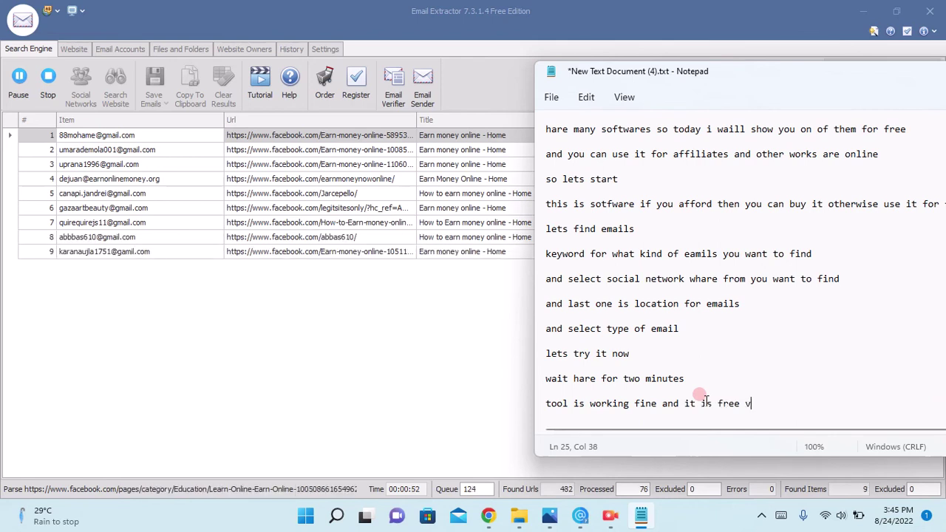
pyautogui.write('ersi')
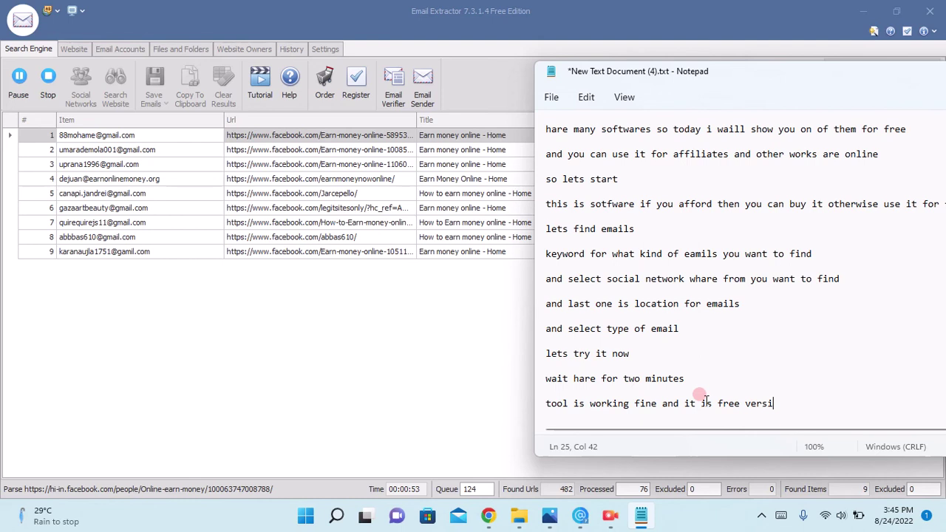
pyautogui.write('on')
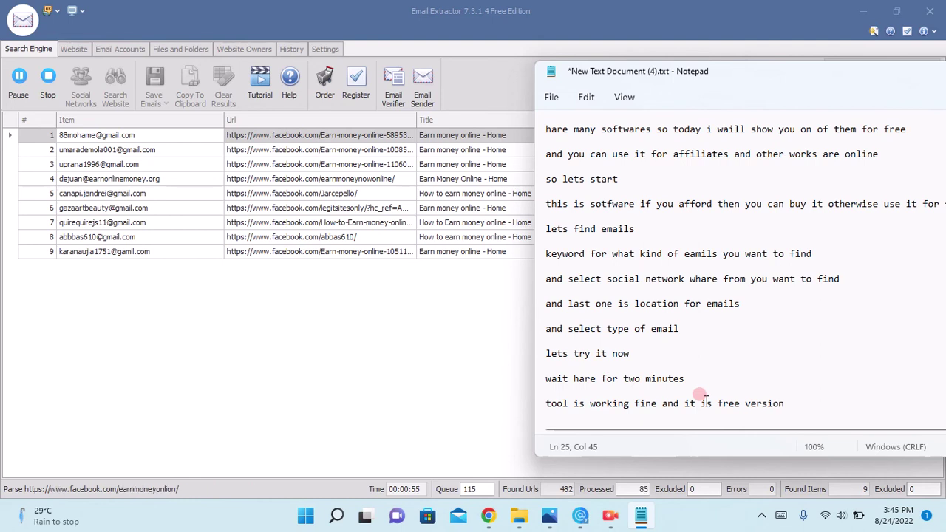
pyautogui.write(' you can ')
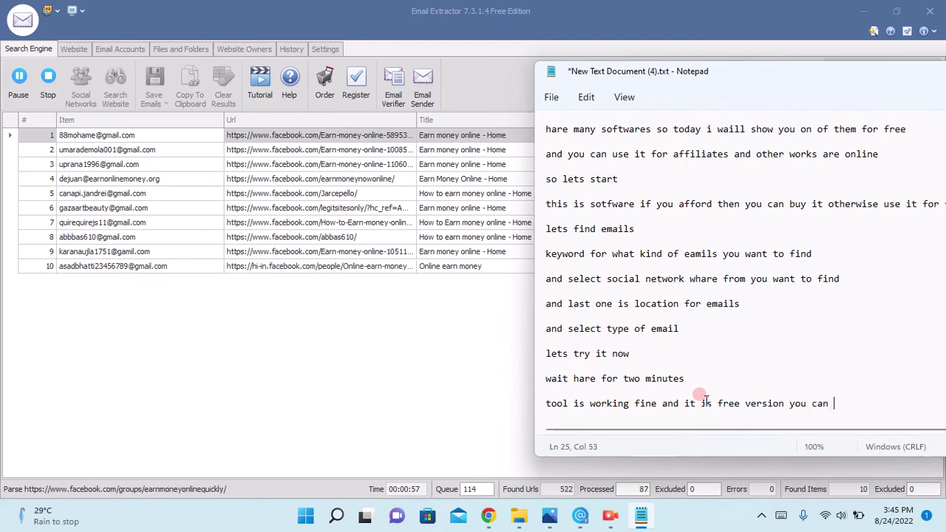
pyautogui.write('take')
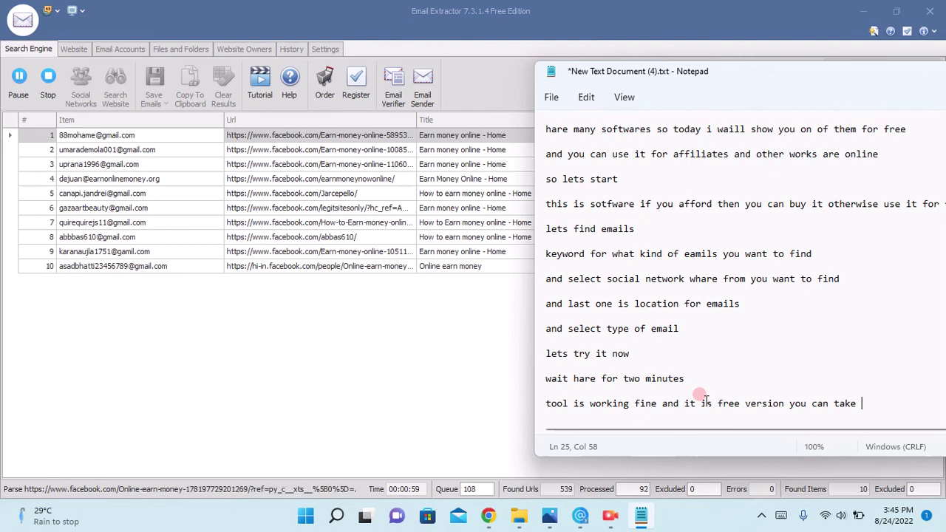
# Continue the sentence on the following line with "benefit from this one"
pyautogui.press('Return')
pyautogui.write('b')
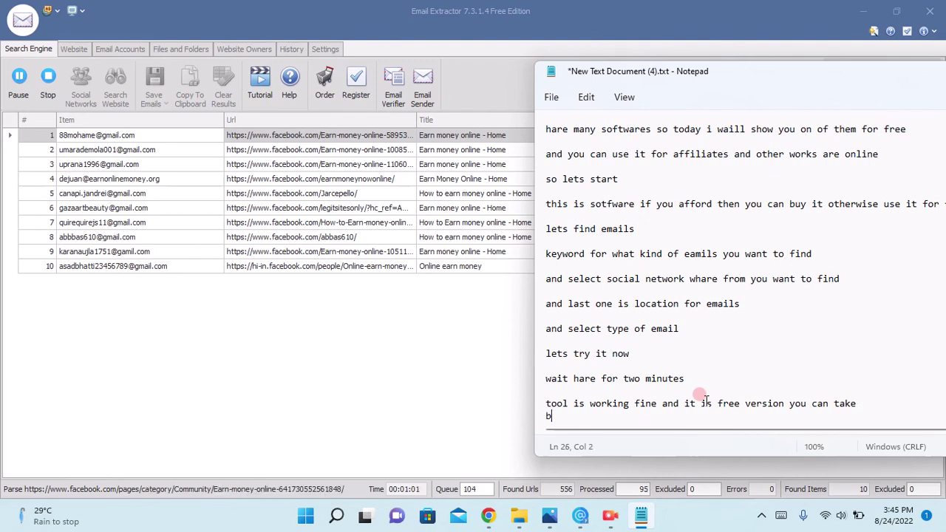
pyautogui.write('e')
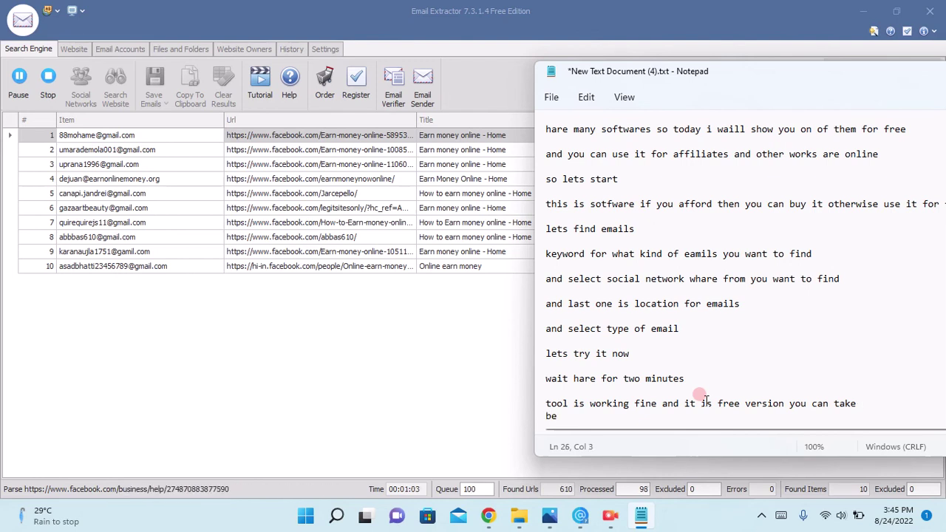
pyautogui.write('n')
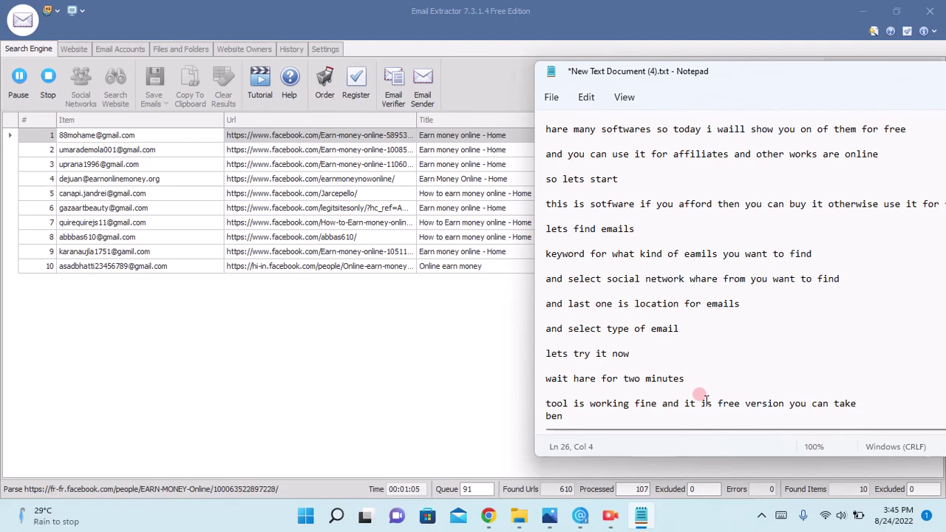
pyautogui.write('efit')
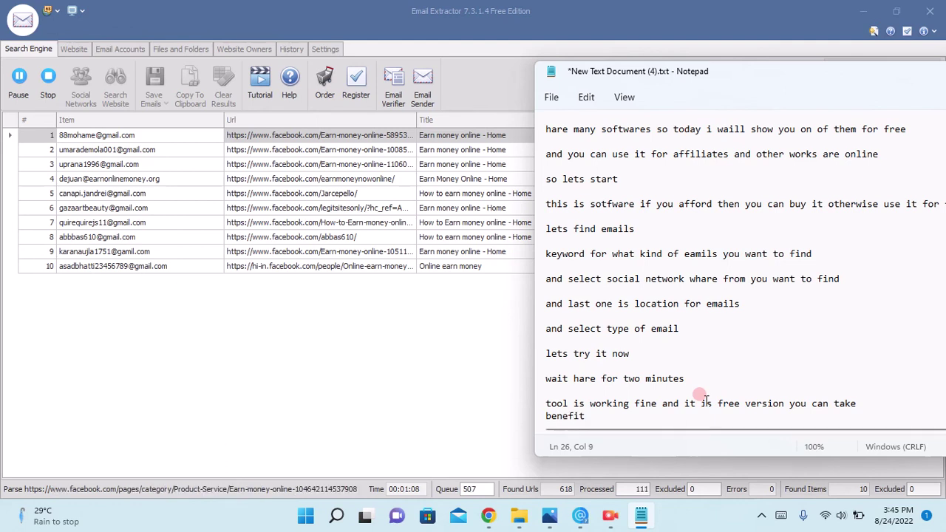
pyautogui.write(' from ')
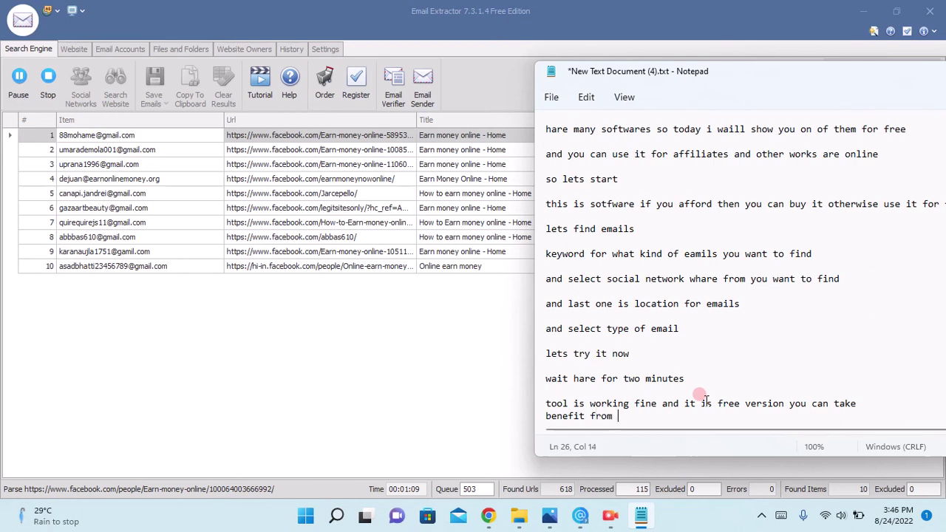
pyautogui.write('thu')
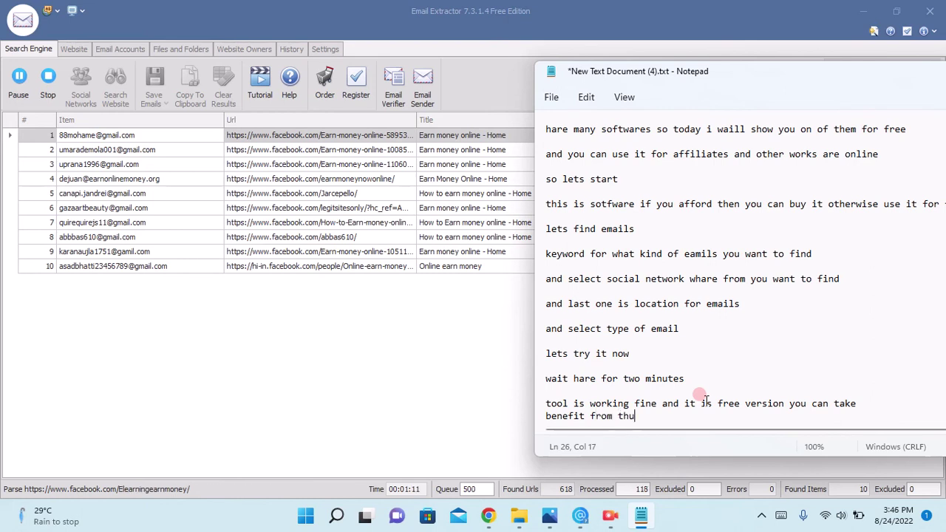
pyautogui.press('BackSpace')
pyautogui.write('is one')
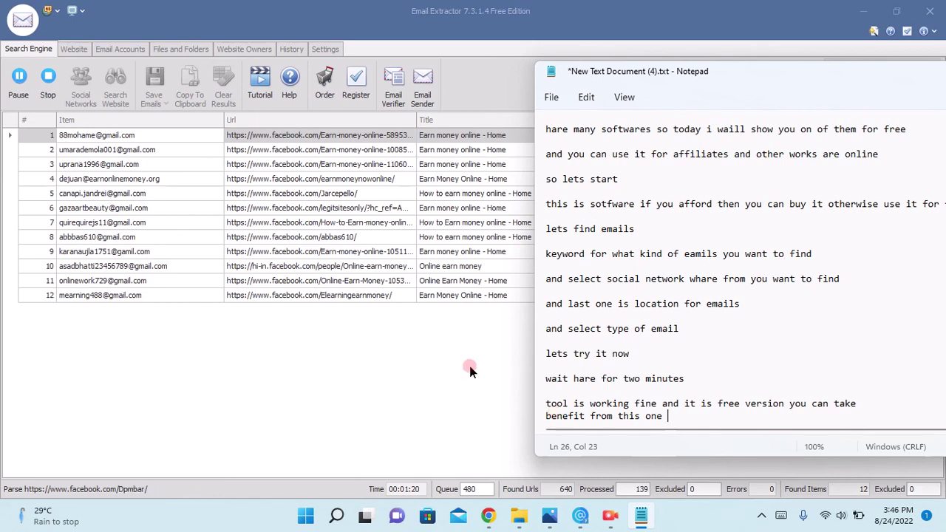
# Switch back to Email Extractor and examine the found emails, including their titles and the URL country of row 10
pyautogui.click(499, 65)
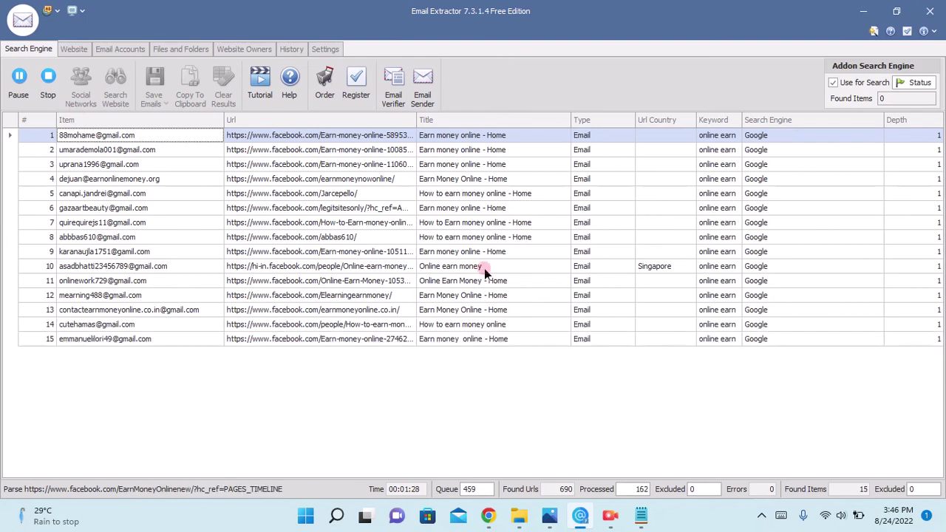
pyautogui.click(678, 269)
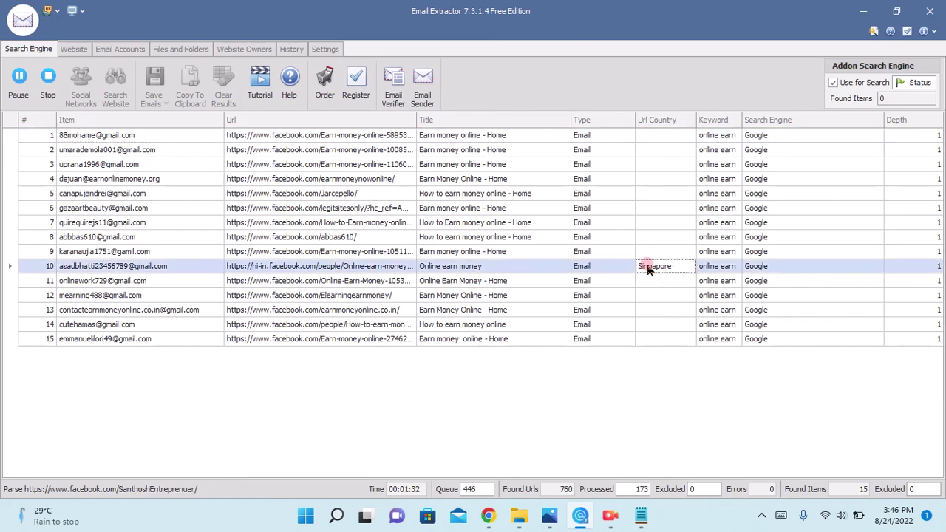
pyautogui.click(697, 237)
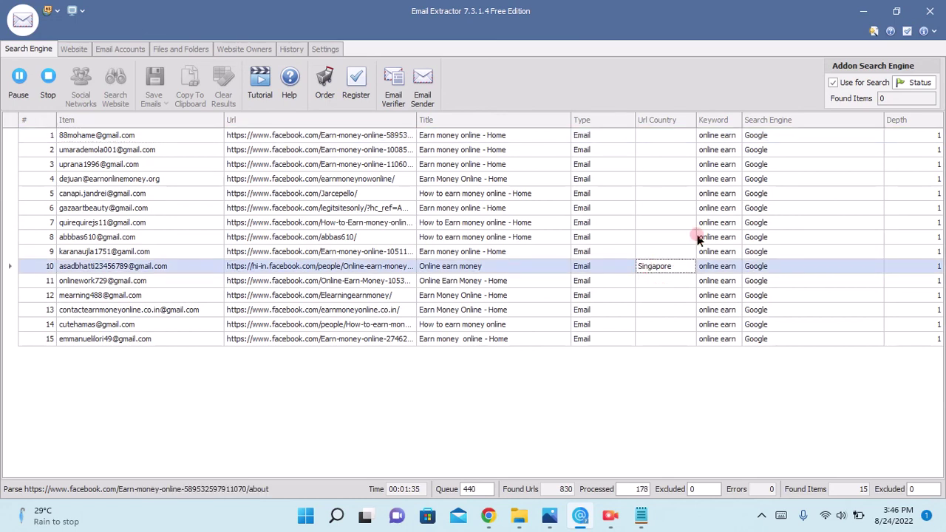
pyautogui.click(439, 304)
pyautogui.click(471, 180)
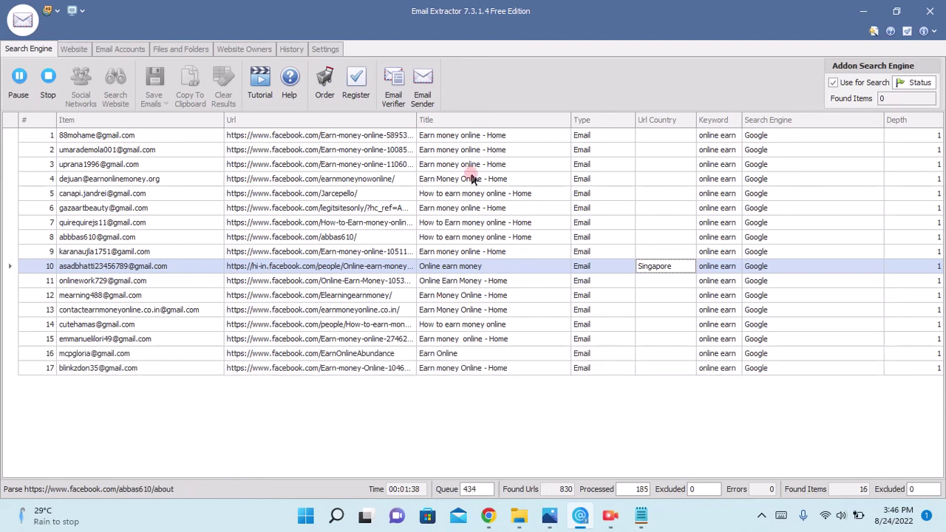
pyautogui.click(449, 281)
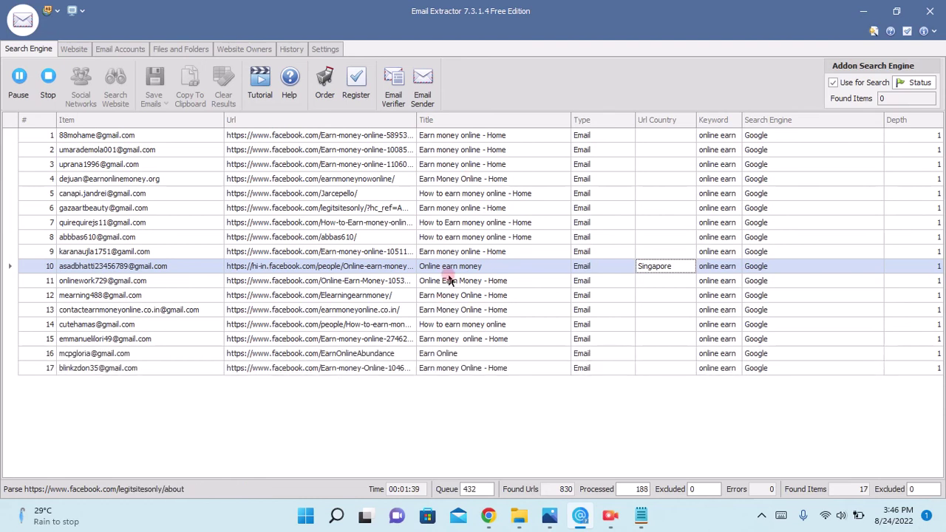
pyautogui.click(47, 389)
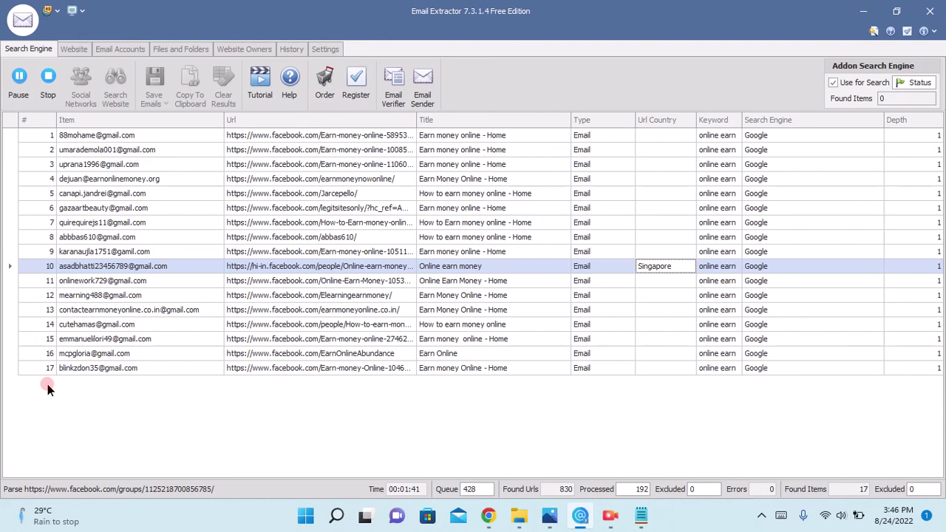
pyautogui.click(79, 382)
pyautogui.click(149, 339)
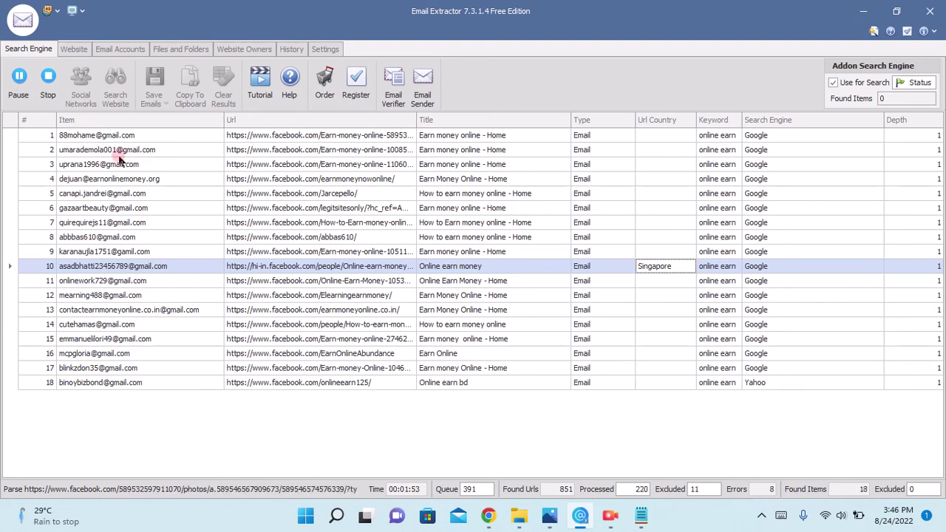
# Stop the running email search and close the search results summary
pyautogui.click(48, 81)
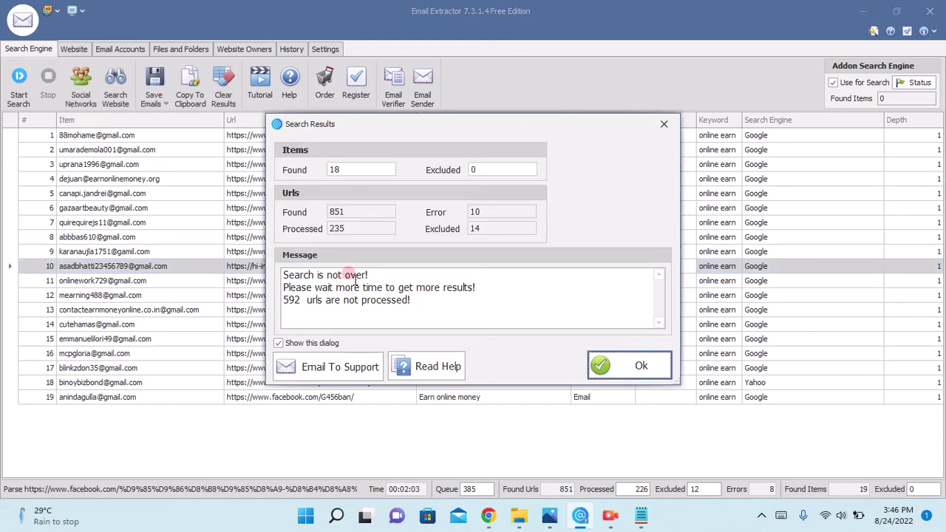
pyautogui.click(633, 374)
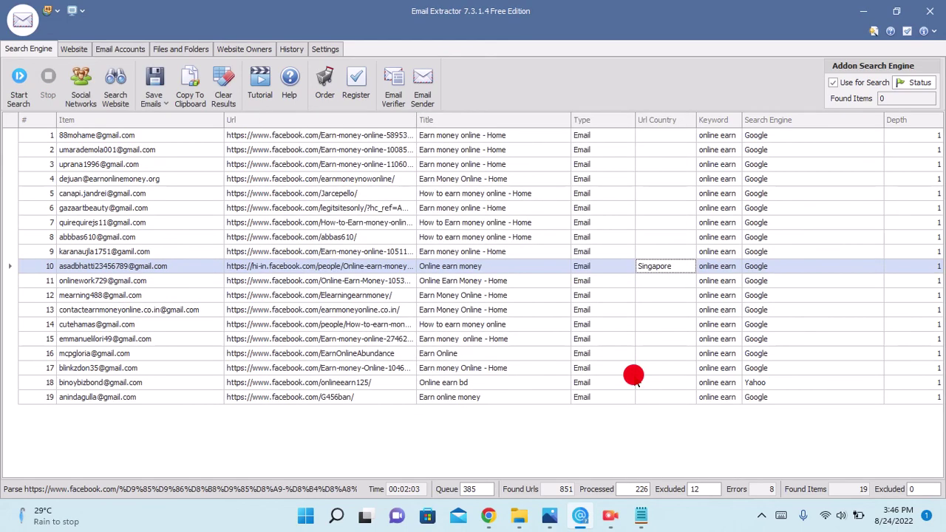
# Switch to Notepad and add the line "now link is in description" 25 lines below the end of the existing notes
pyautogui.click(662, 515)
pyautogui.click(686, 416)
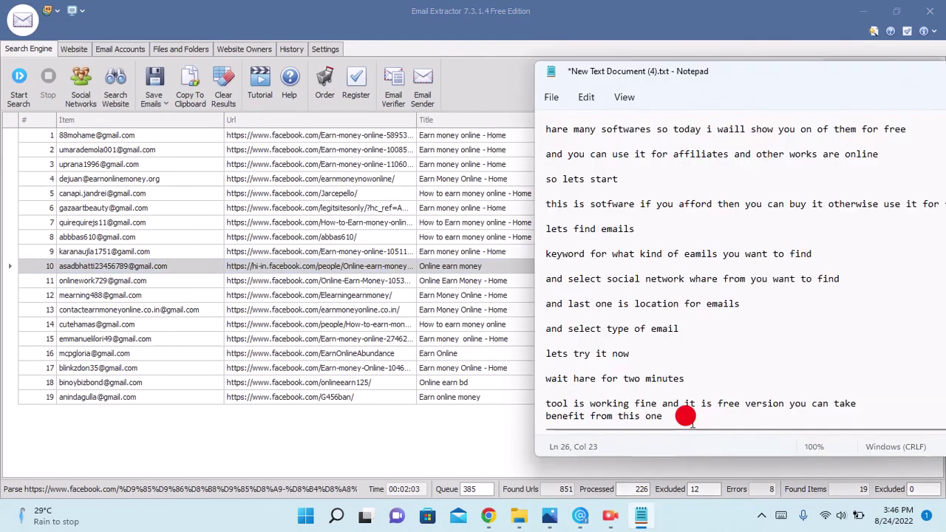
pyautogui.press('Return')
pyautogui.press('Return')
pyautogui.press('Return')
pyautogui.press('Return')
pyautogui.press('Return')
pyautogui.press('Return')
pyautogui.press('Return')
pyautogui.press('Return')
pyautogui.press('Return')
pyautogui.press('Return')
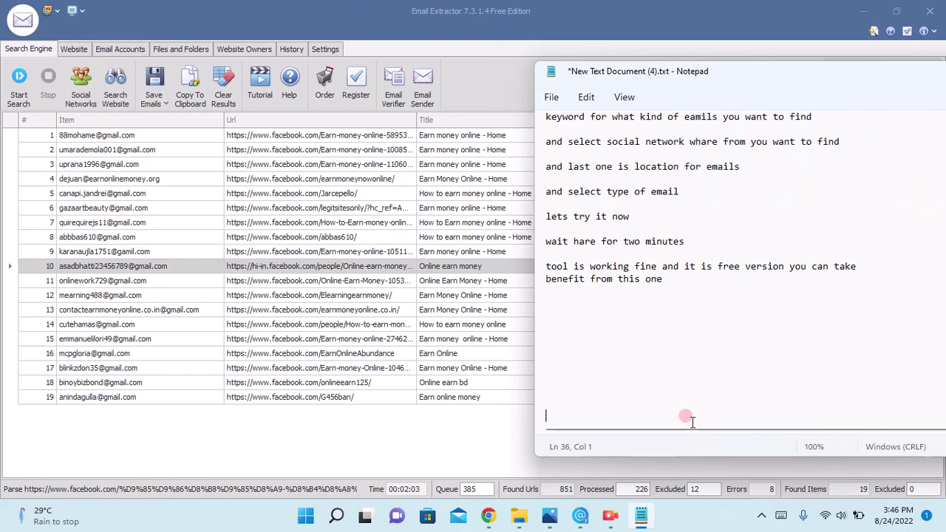
pyautogui.press('Return')
pyautogui.press('Return')
pyautogui.press('Return')
pyautogui.press('Return')
pyautogui.press('Return')
pyautogui.press('Return')
pyautogui.press('Return')
pyautogui.press('Return')
pyautogui.press('Return')
pyautogui.press('Return')
pyautogui.press('Return')
pyautogui.press('Return')
pyautogui.press('Return')
pyautogui.press('Return')
pyautogui.press('Return')
pyautogui.write('no')
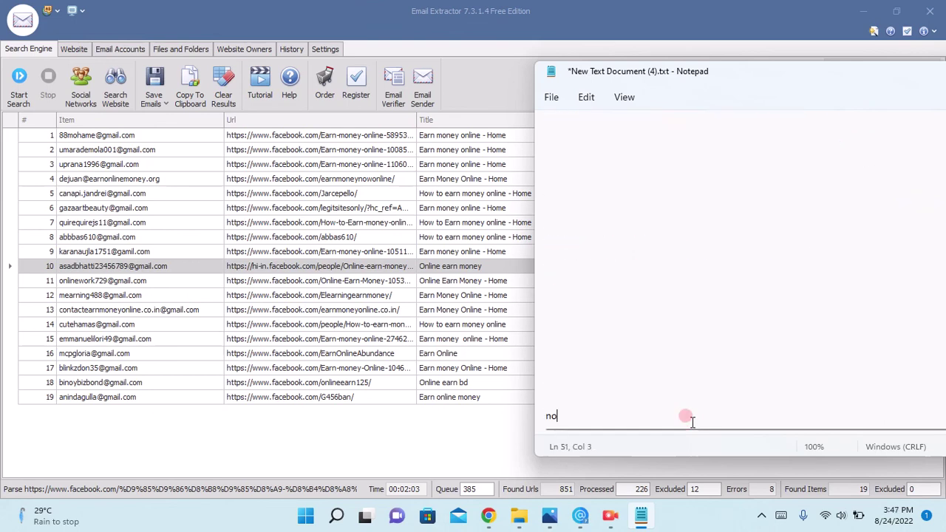
pyautogui.write('w link is in descripti')
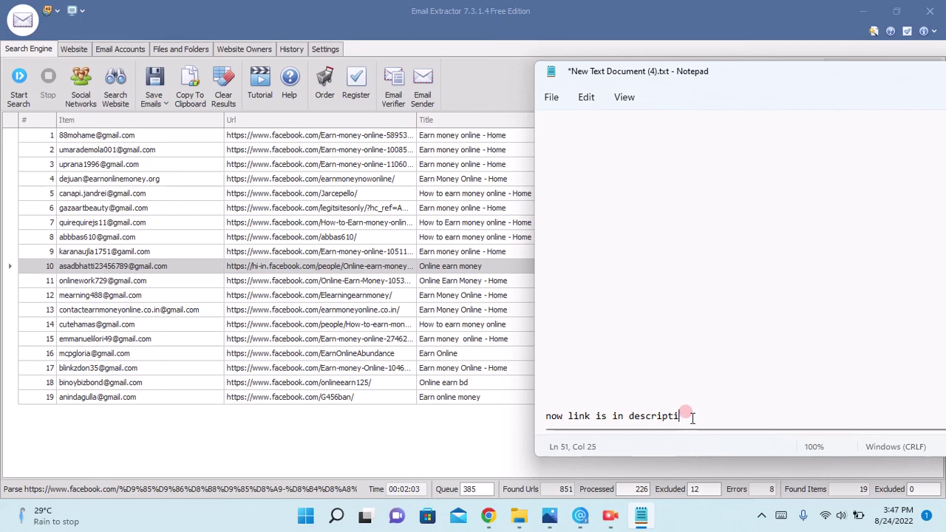
pyautogui.write('on')
# Add the closing lines "for download" and "thanks for watching", separated by blank lines, at the end of the notes
pyautogui.press('Return')
pyautogui.press('Return')
pyautogui.press('Return')
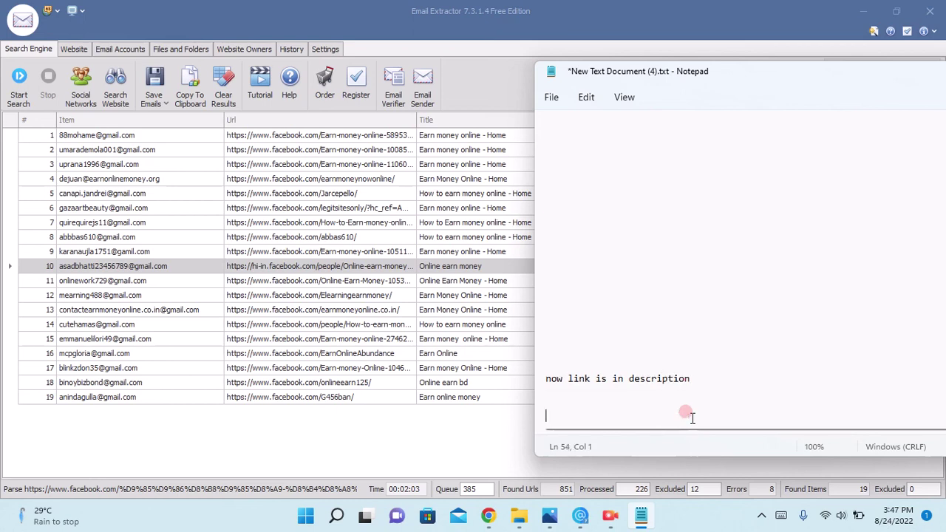
pyautogui.write('for download')
pyautogui.press('Return')
pyautogui.press('Return')
pyautogui.press('Return')
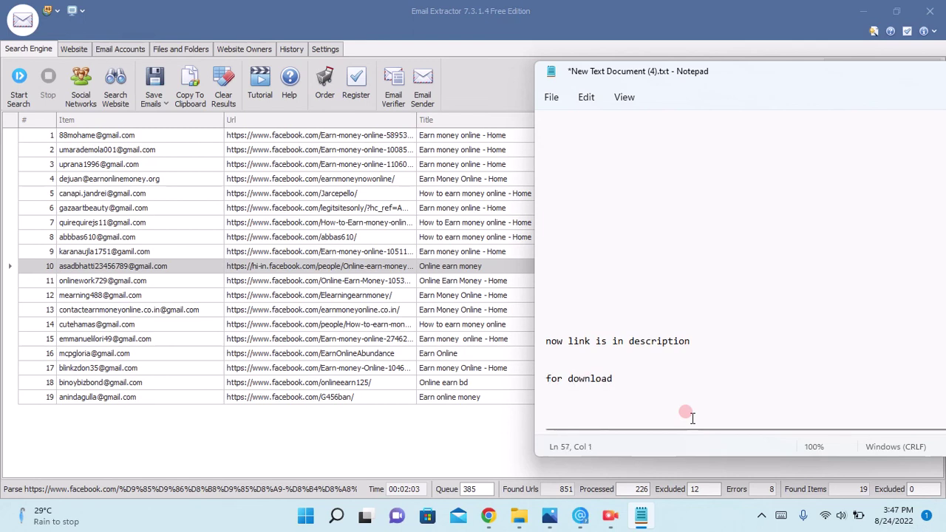
pyautogui.write('thanks for watching')
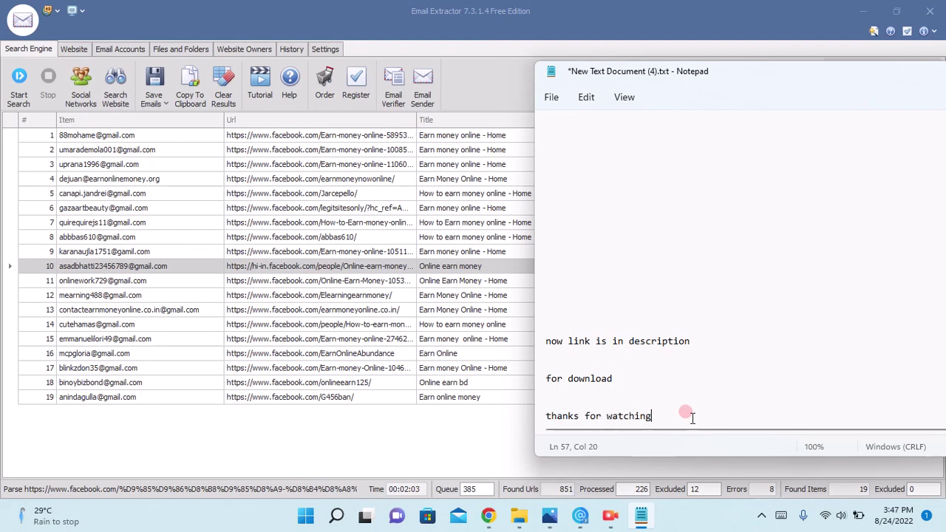
pyautogui.press('Return')
pyautogui.press('Return')
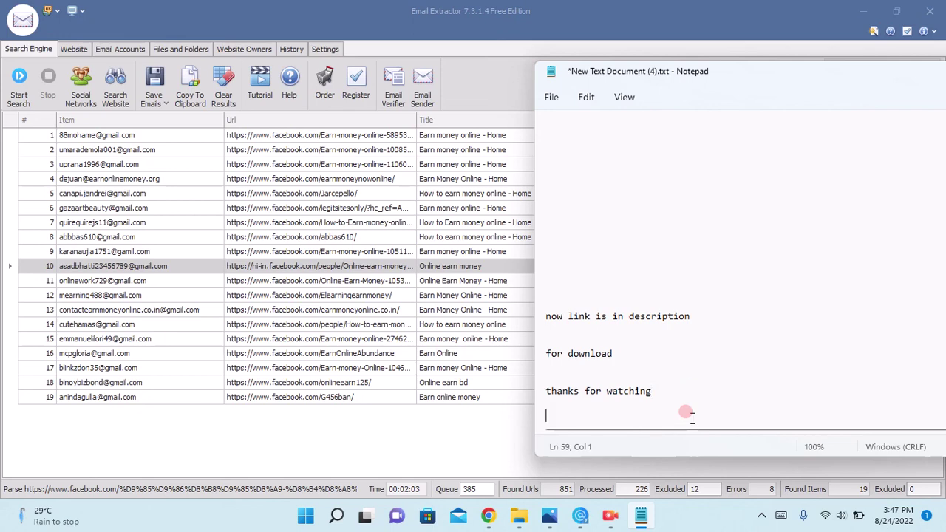